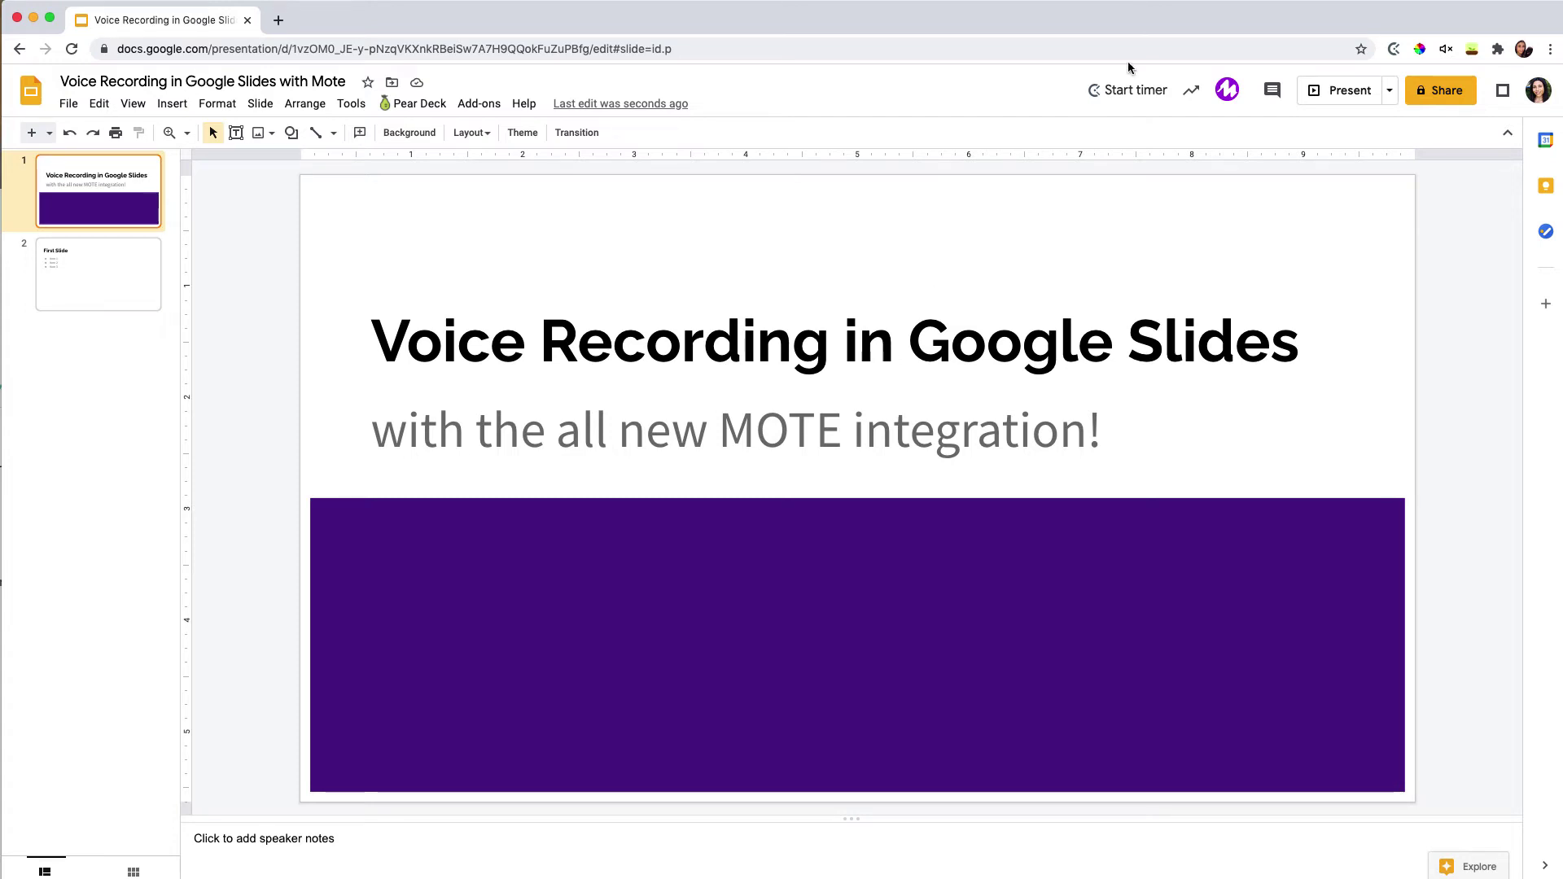
Preview the mote voice-note recorder and dismiss it without recording
left_click(1224, 90)
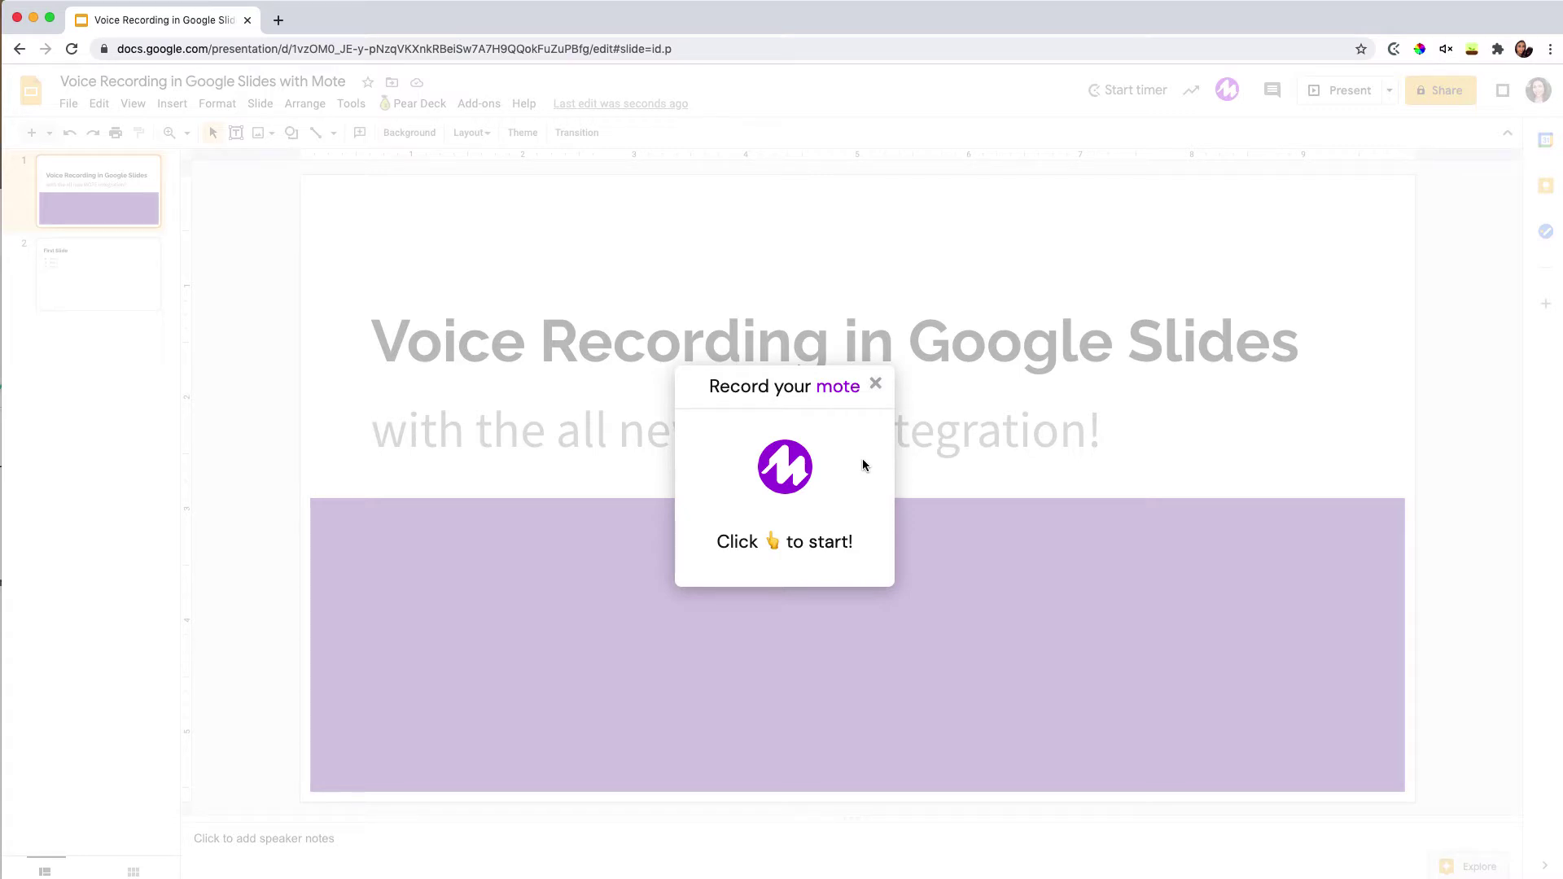
left_click(876, 384)
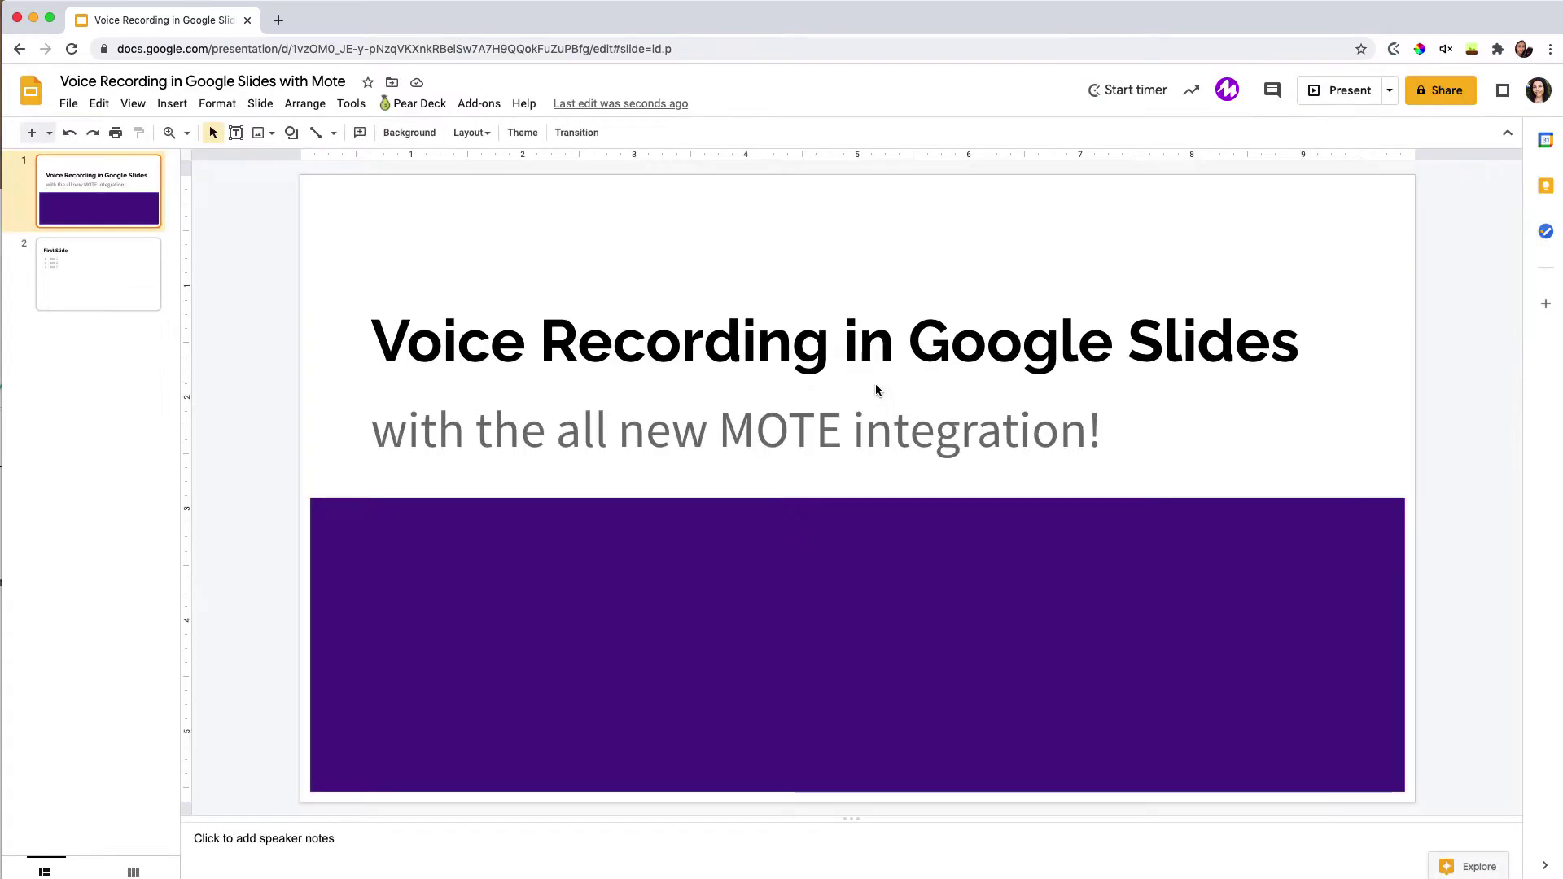
Open mote's Chrome Web Store listing and follow its developer link to justmote.me
left_click(1498, 49)
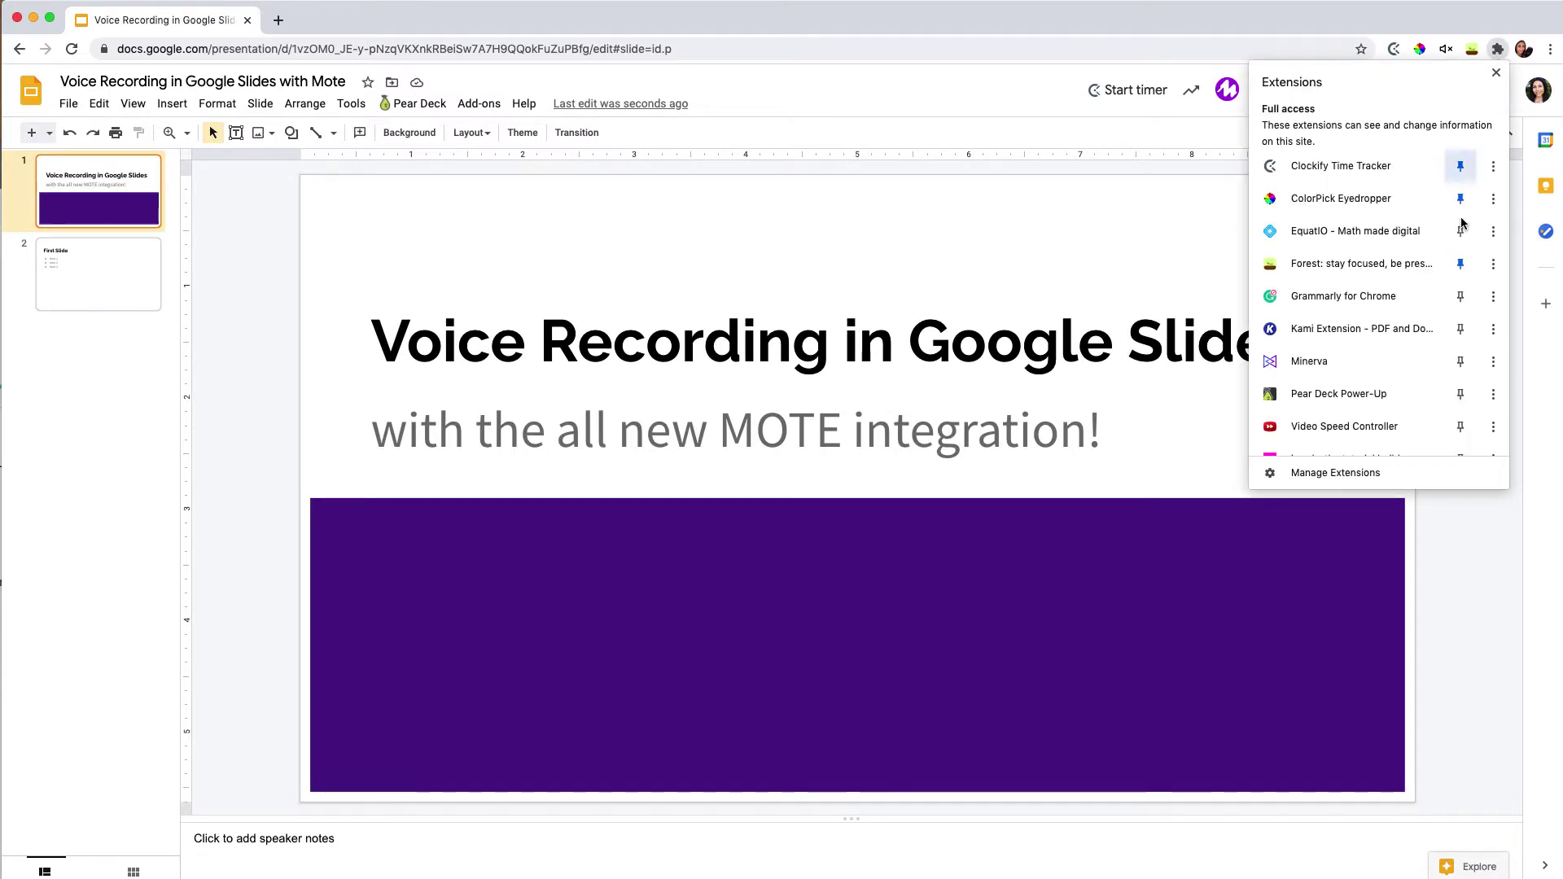
scroll(1453, 297, "down", 1)
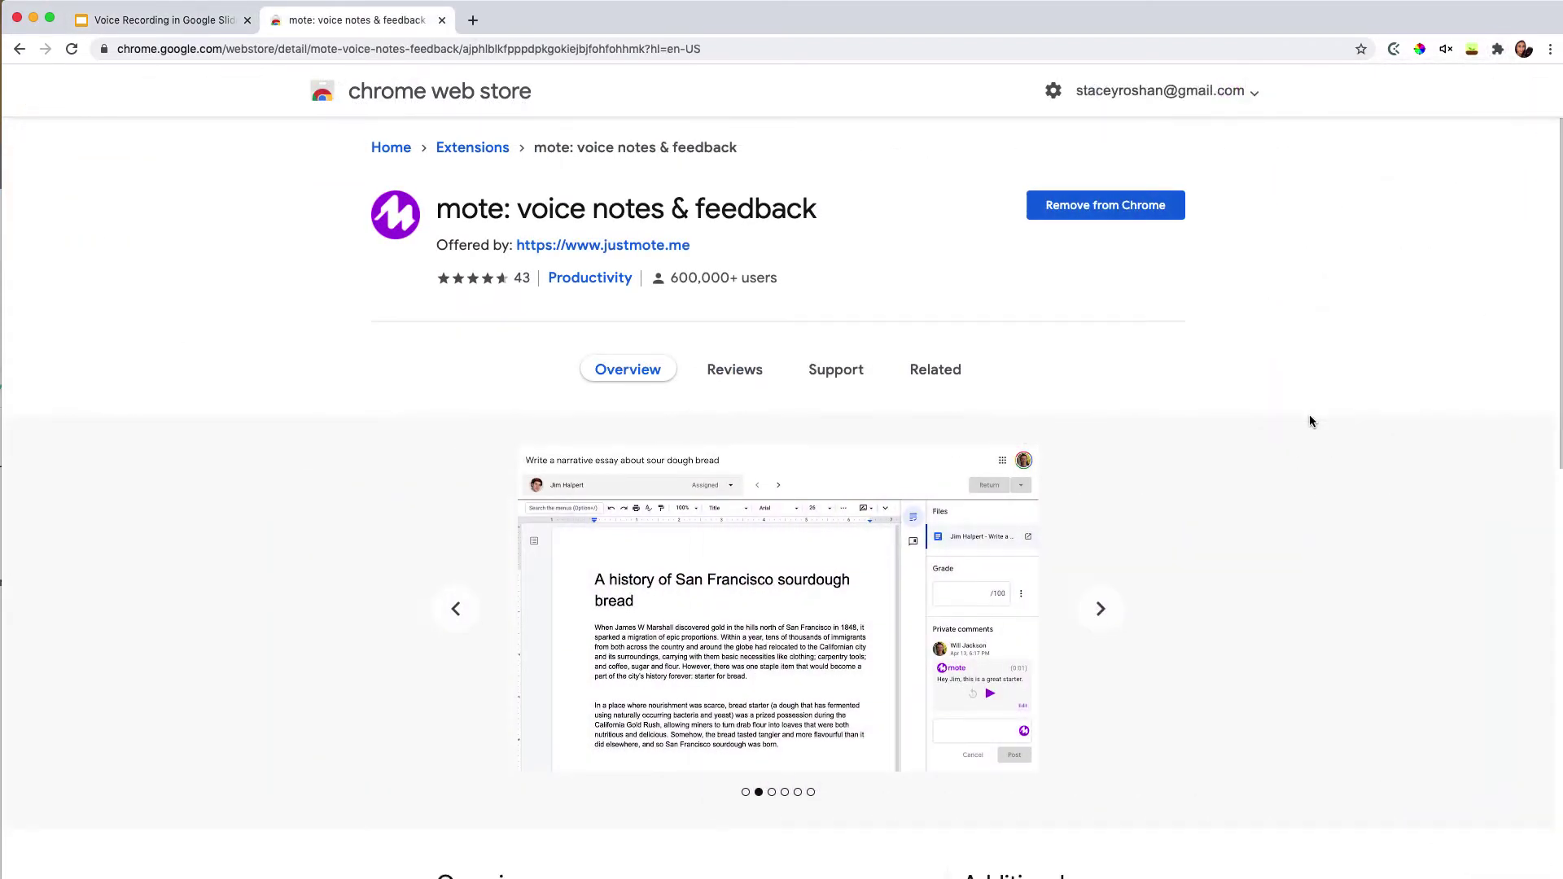
scroll(1307, 418, "down", 1)
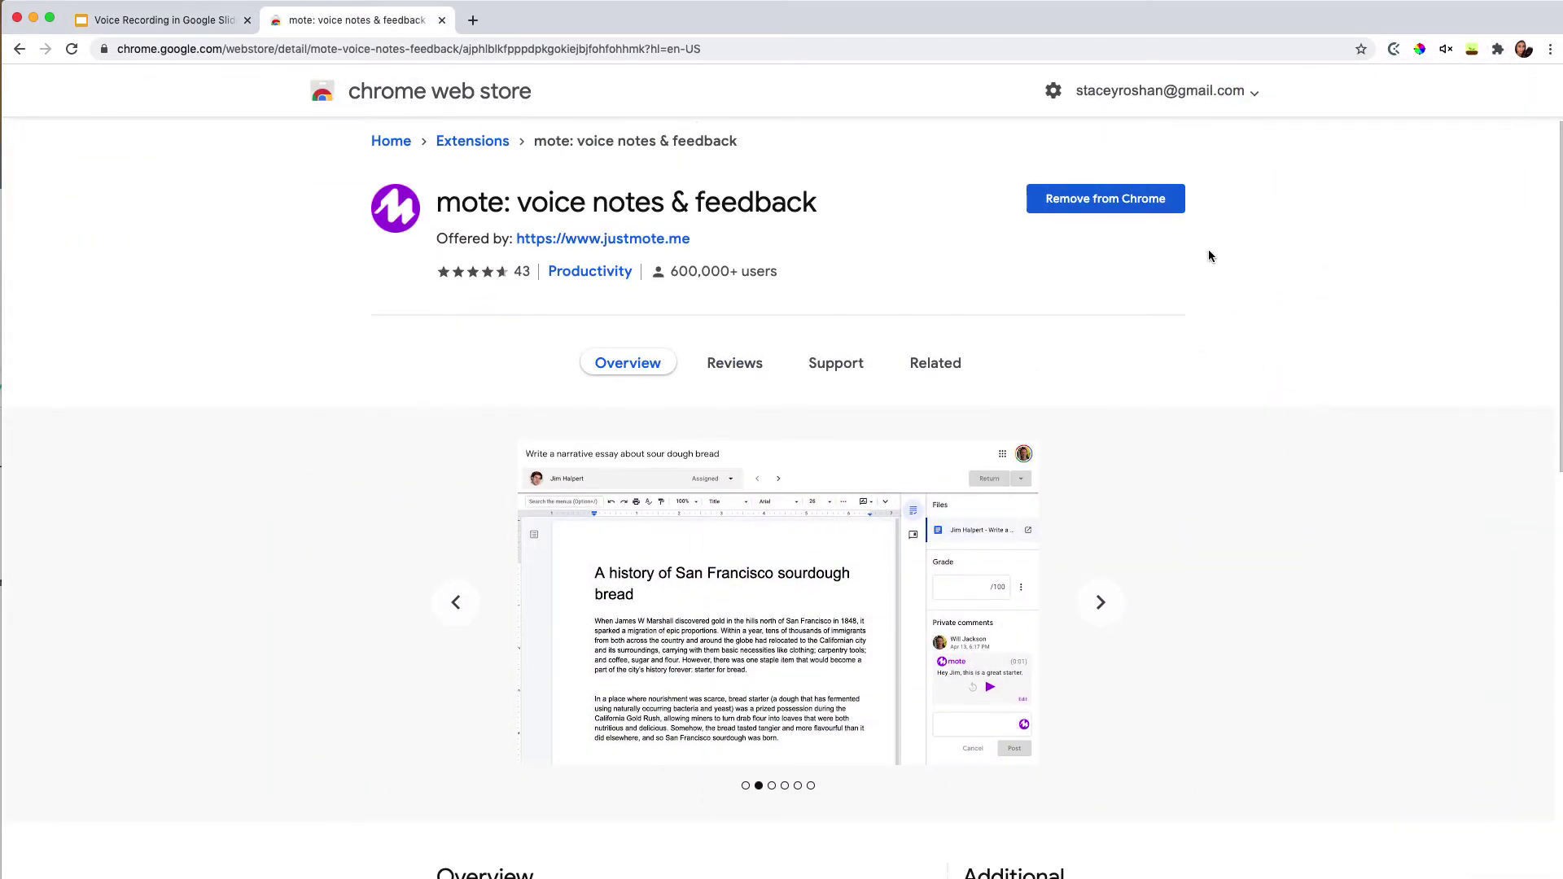
scroll(1208, 255, "down", 5)
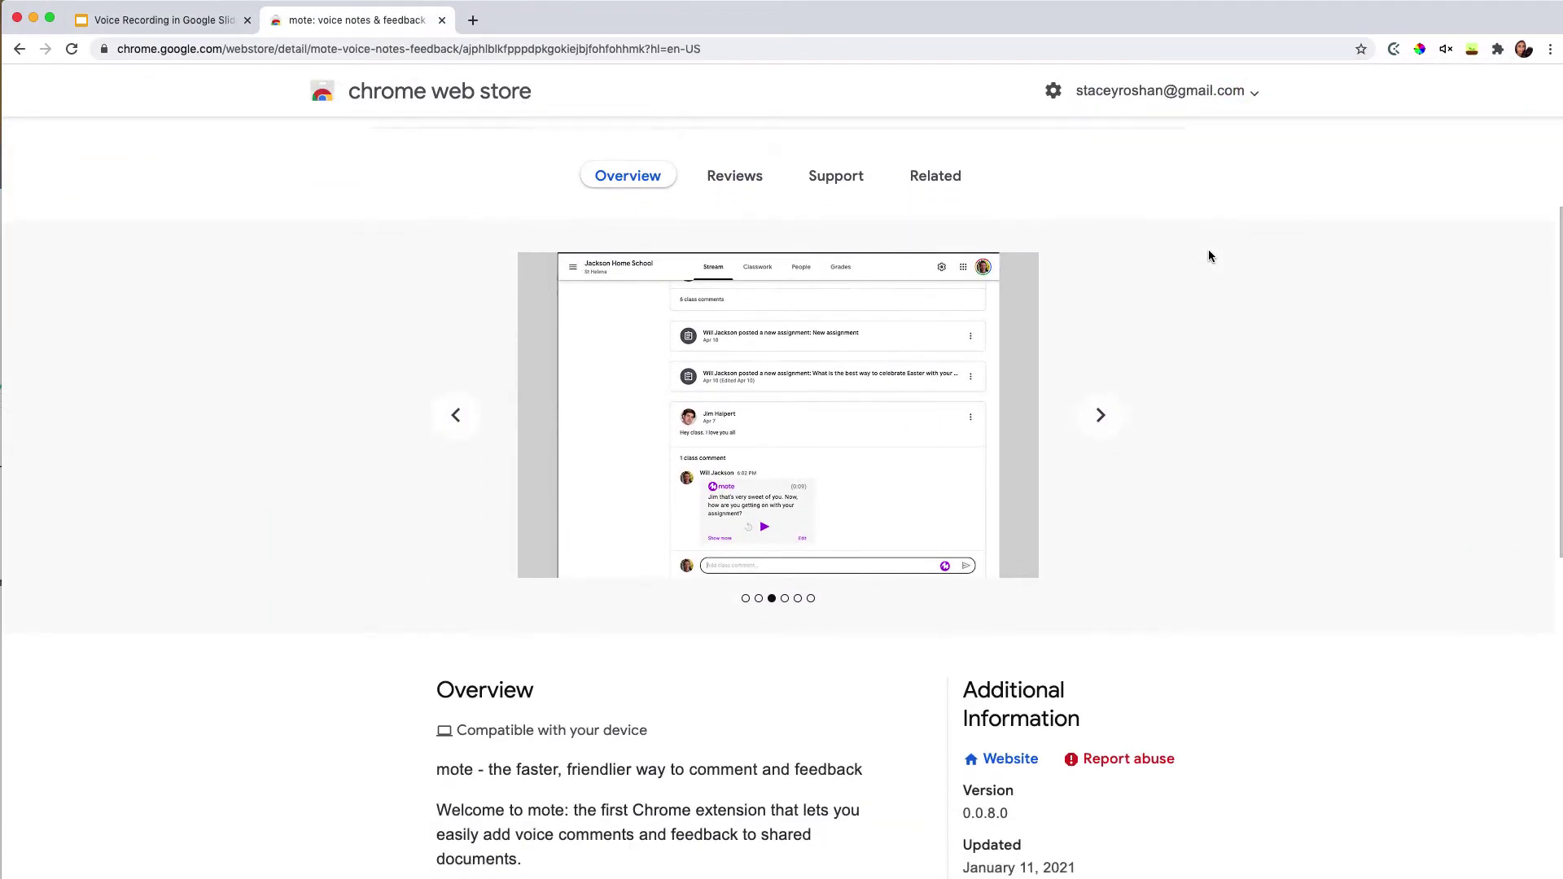
scroll(1208, 255, "down", 5)
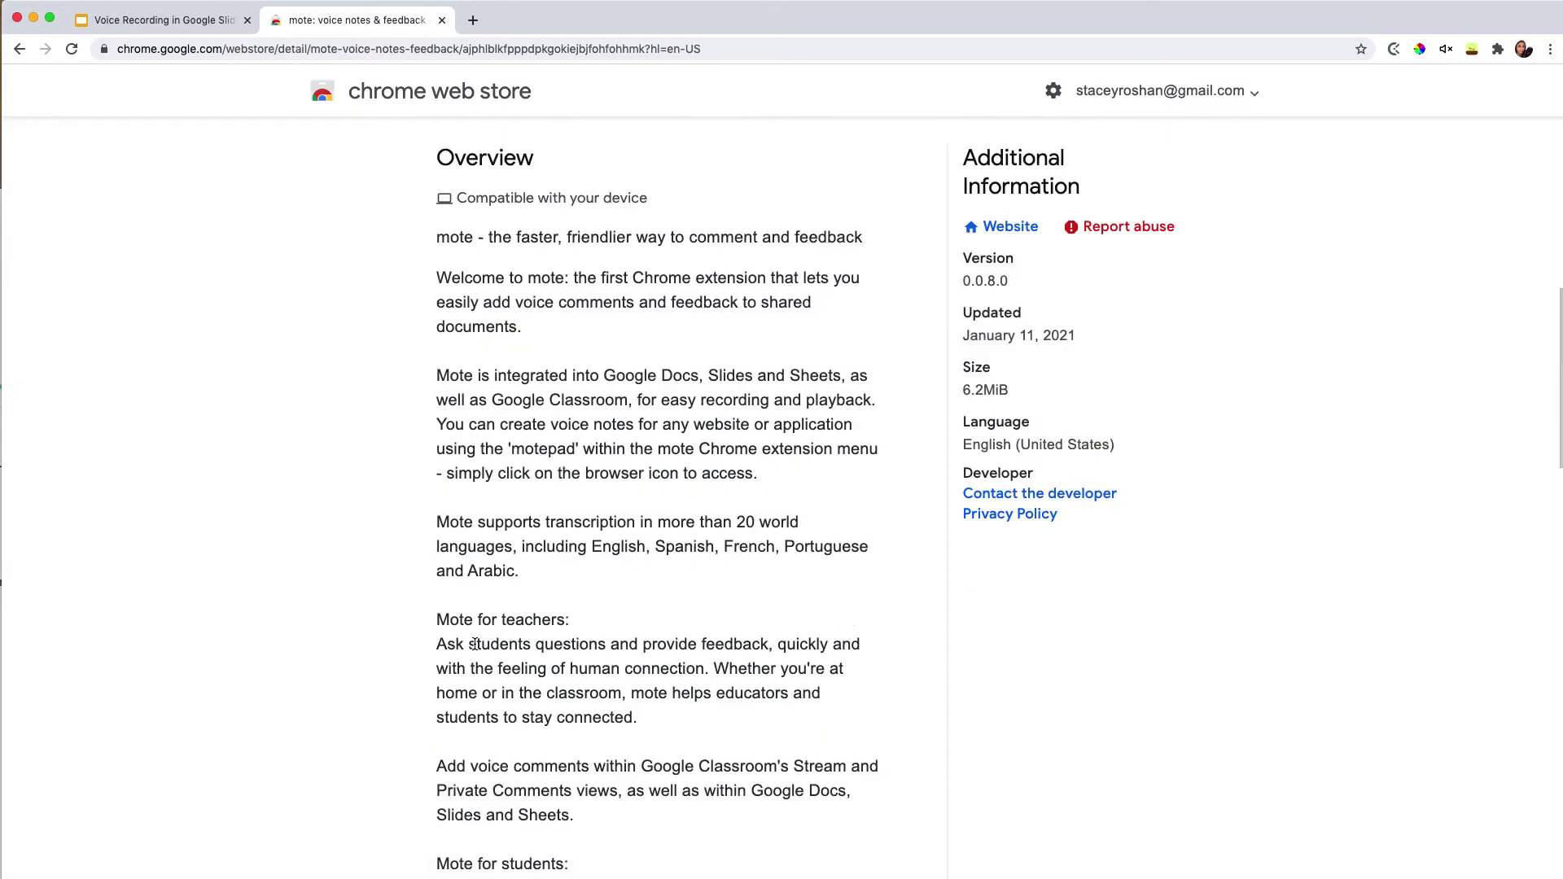
left_click(1001, 515)
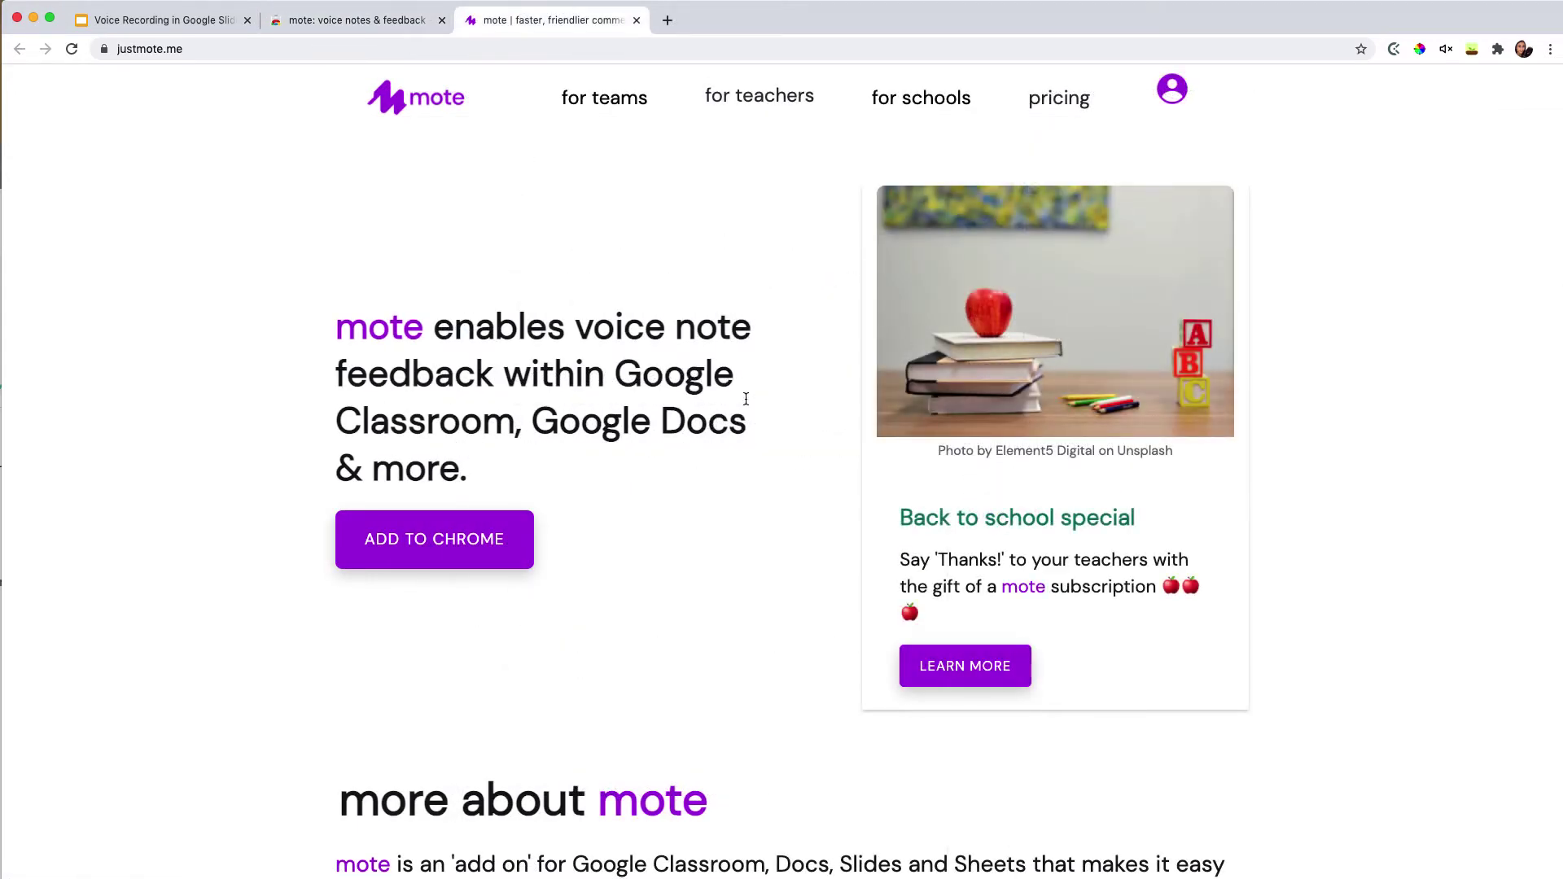
Review mote's Free, Essential and Unlimited pricing plans, then return to the Slides presentation
left_click(1050, 96)
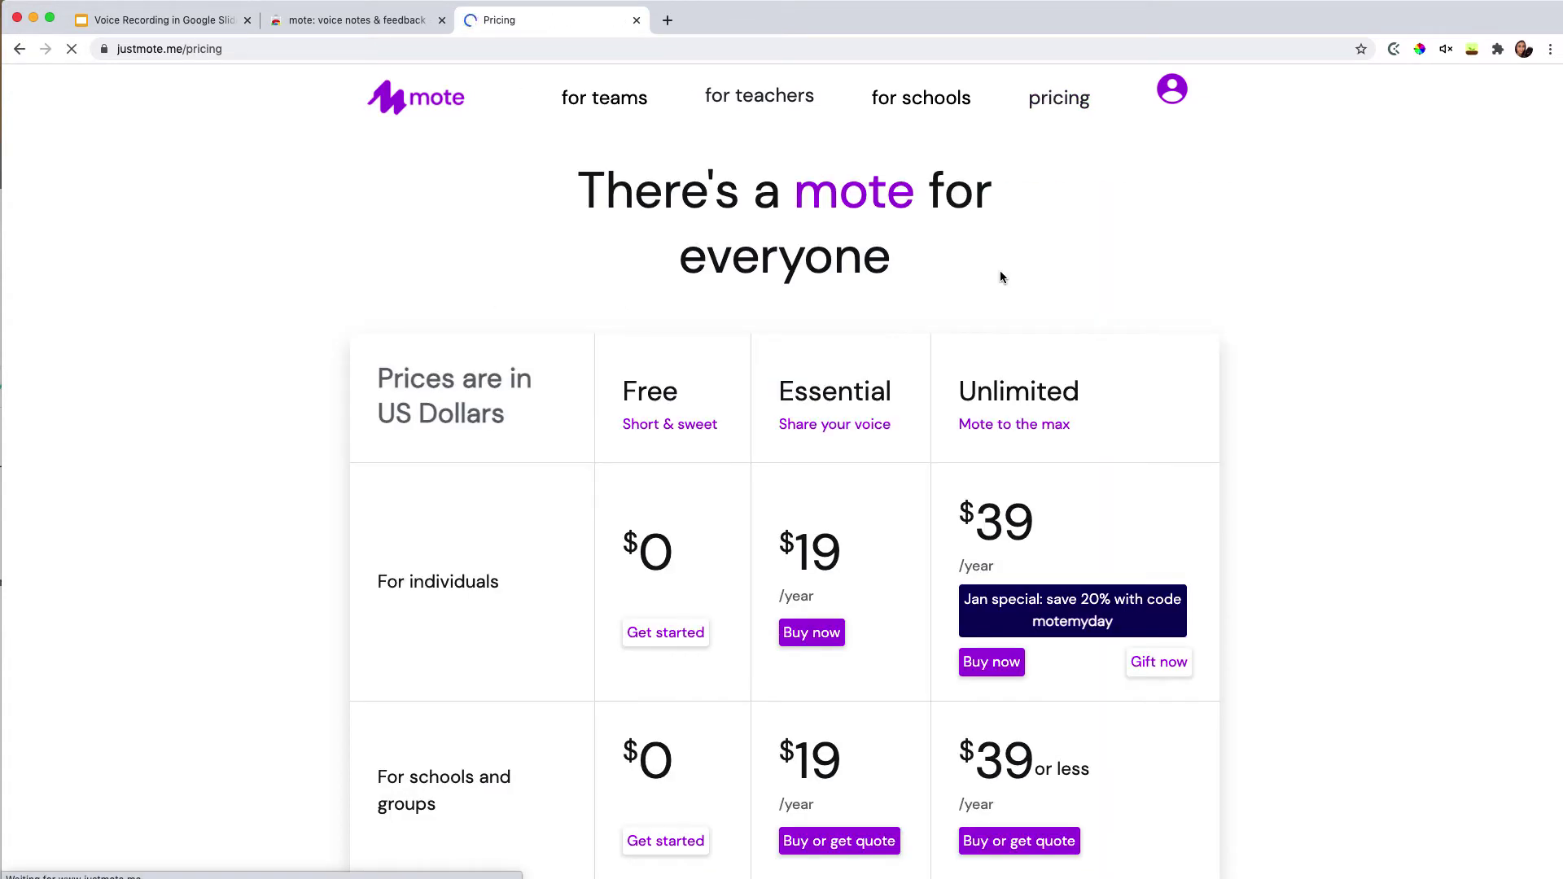
scroll(798, 330, "down", 4)
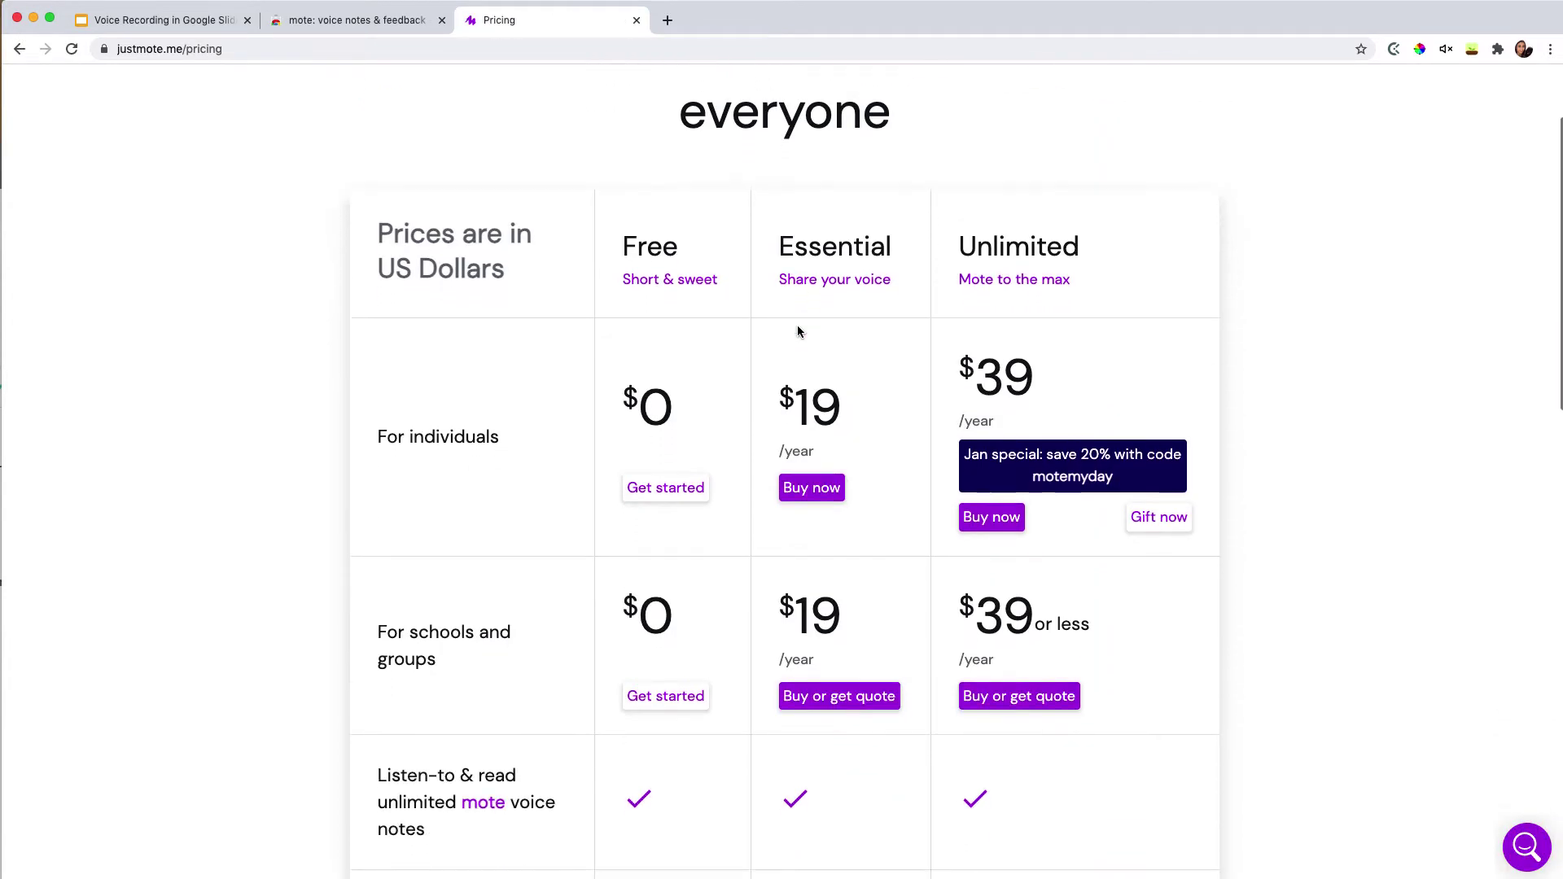
scroll(798, 329, "down", 1)
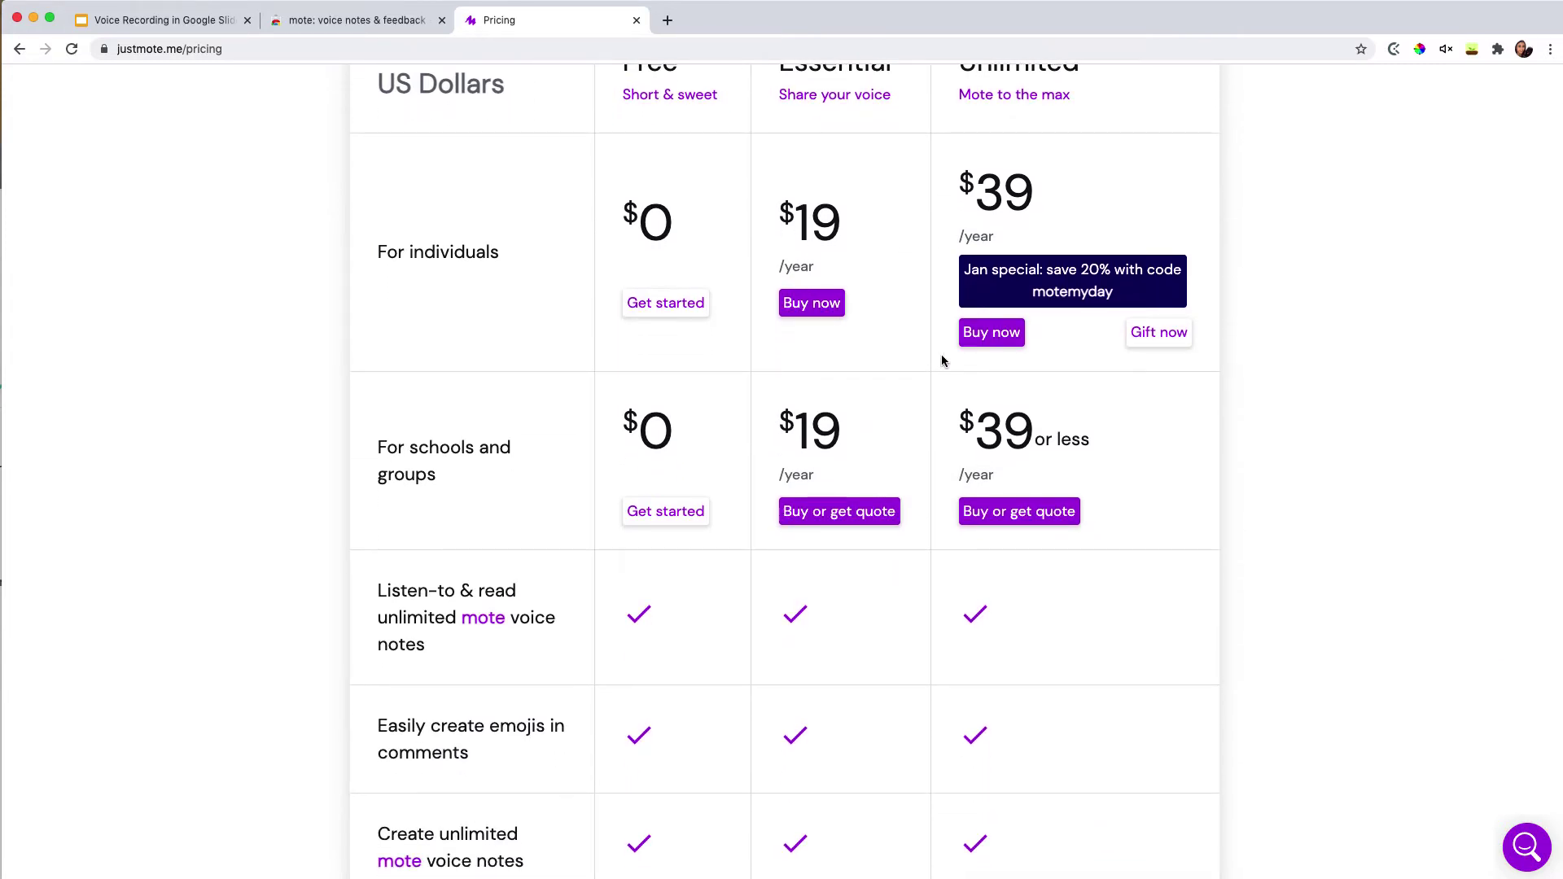
scroll(942, 361, "up", 1)
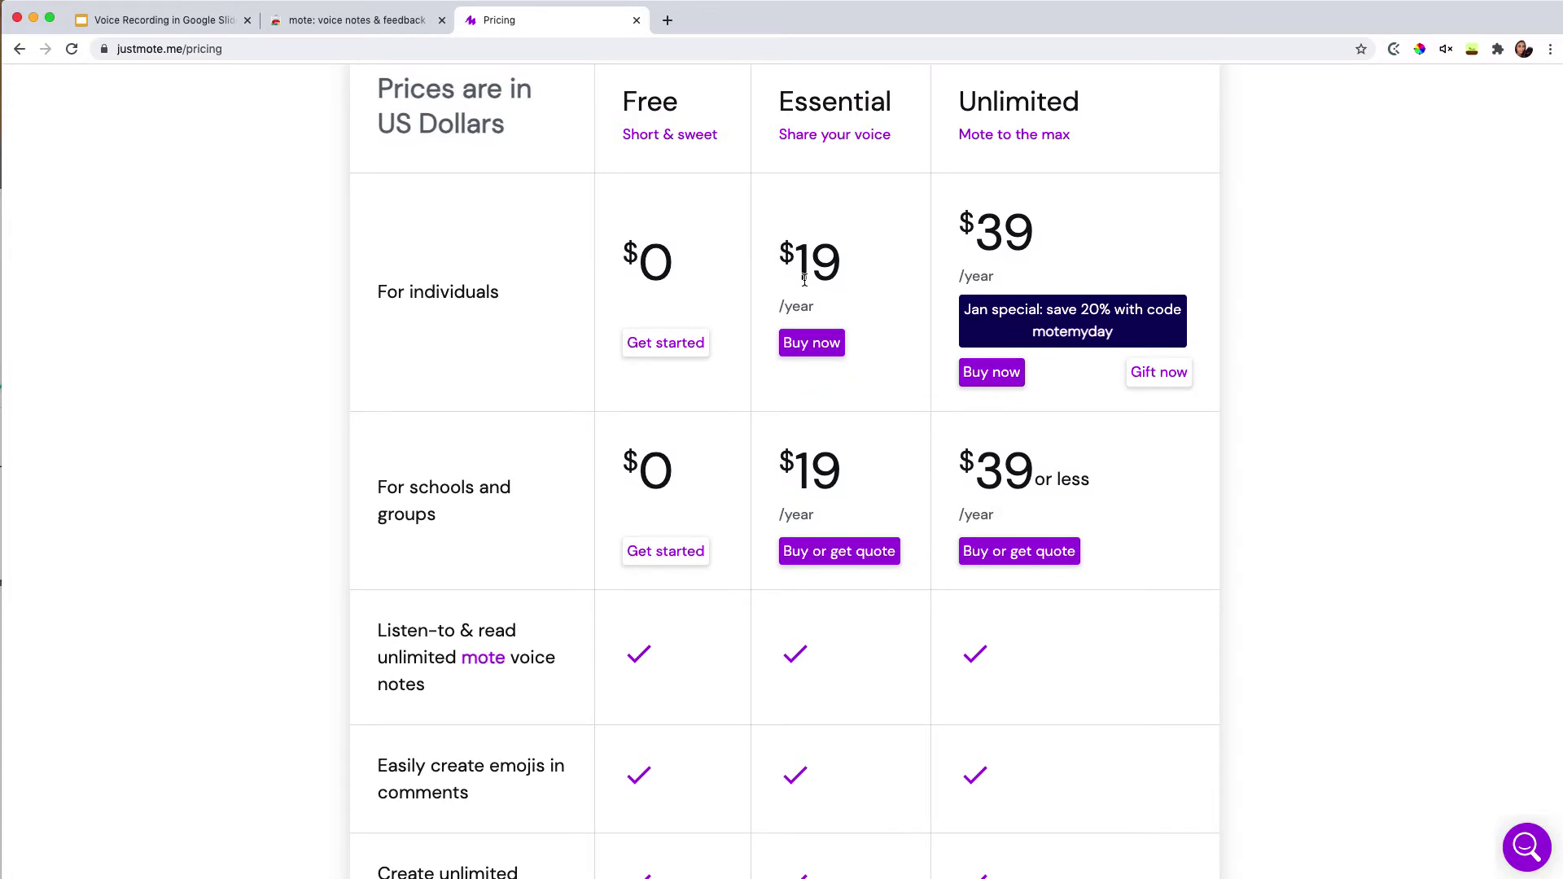
scroll(1134, 482, "down", 6)
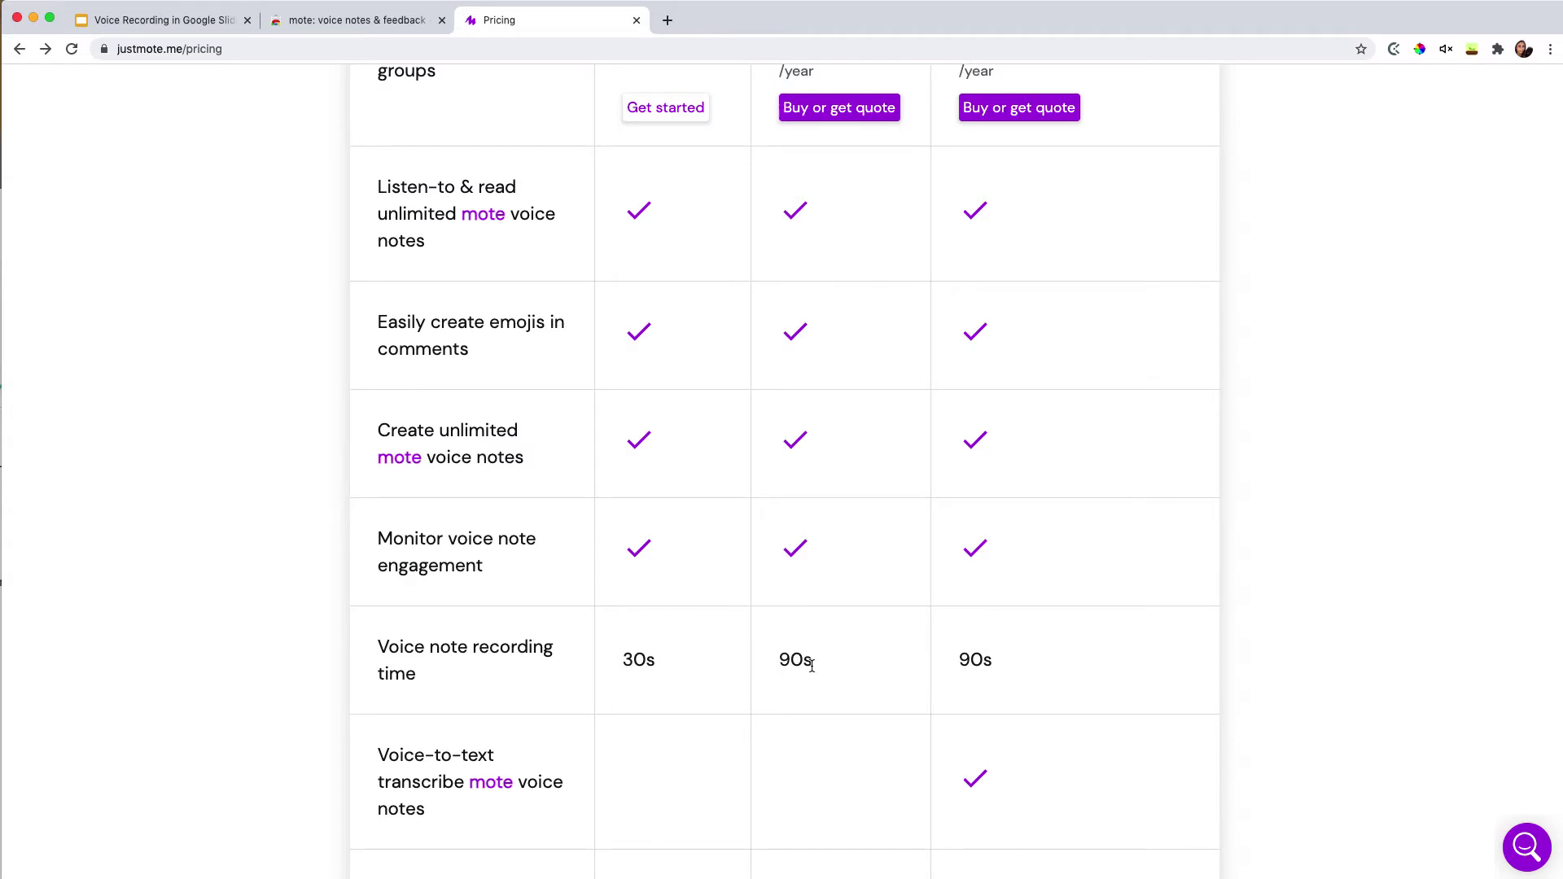
scroll(811, 666, "down", 1)
left_click(163, 19)
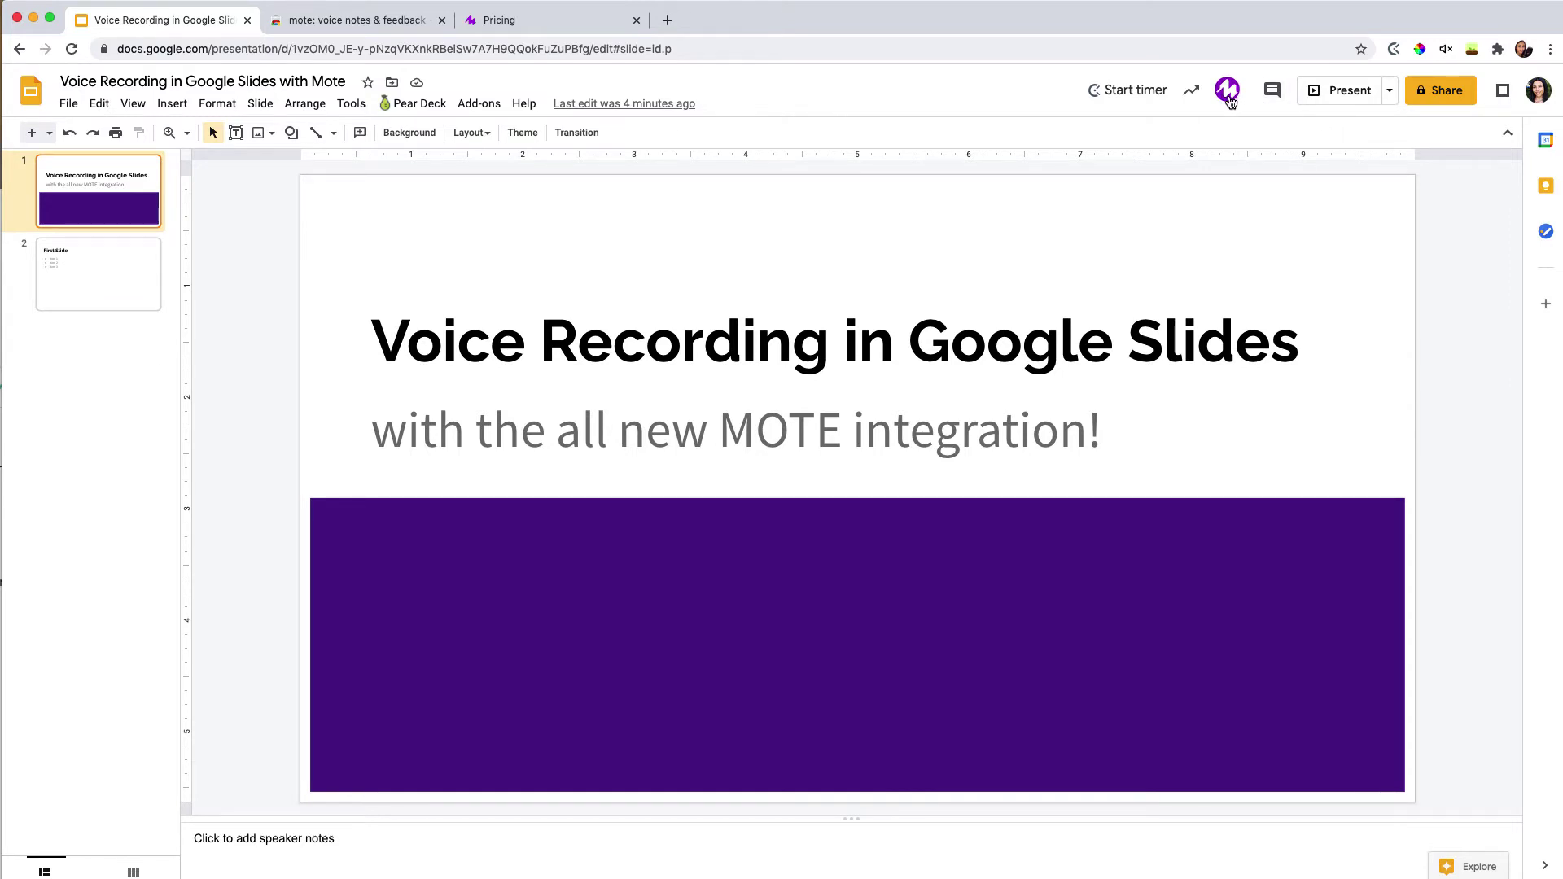
Record a 5-second mote voice note, play it back, and insert it on the title slide
left_click(1229, 99)
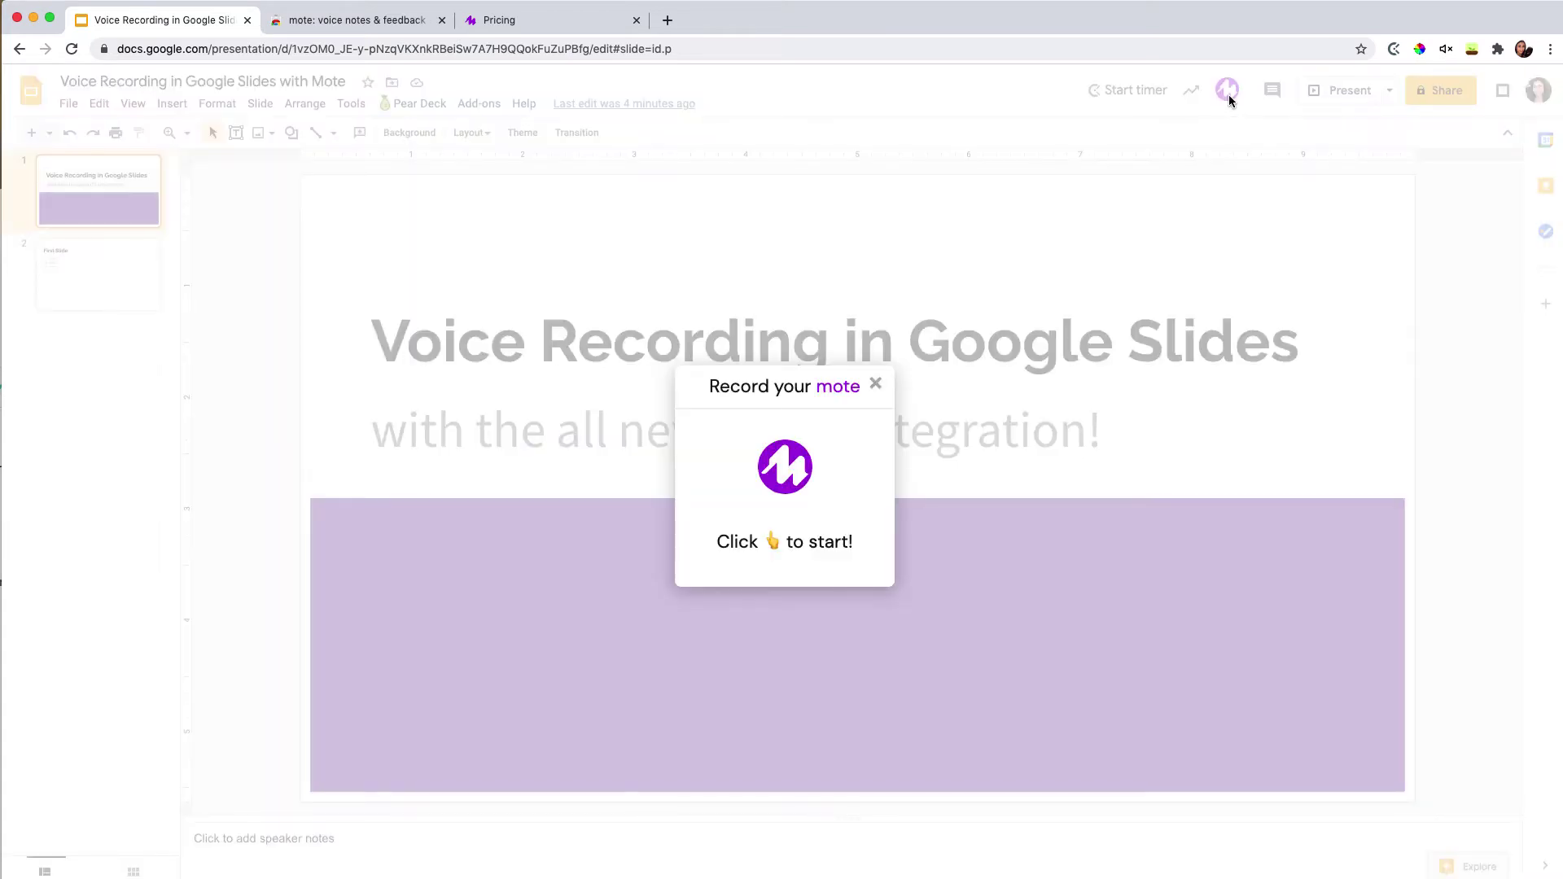
left_click(792, 479)
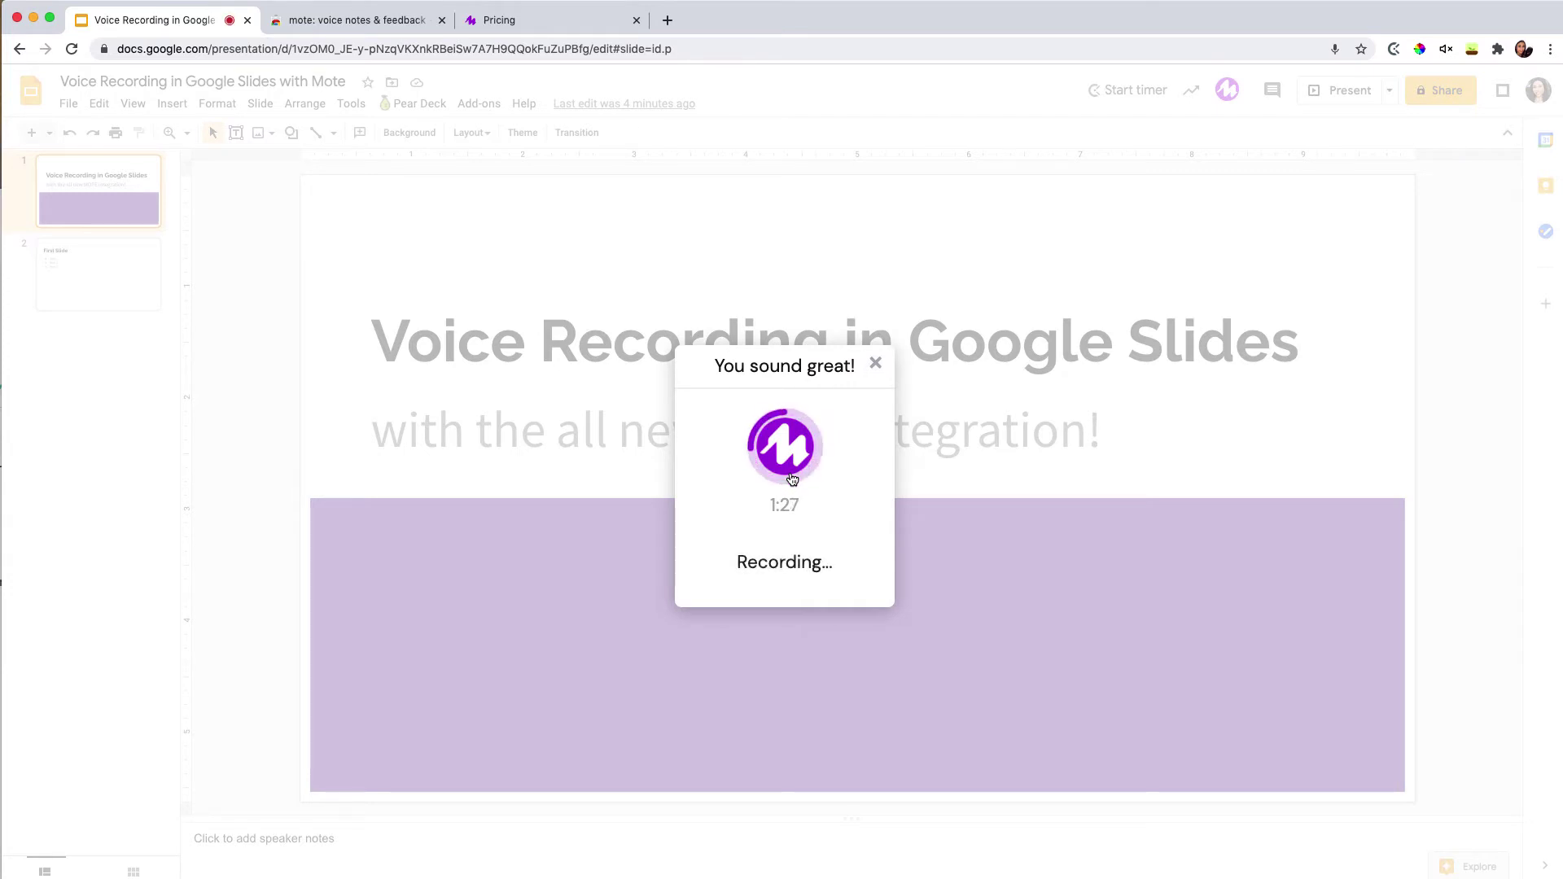
left_click(793, 479)
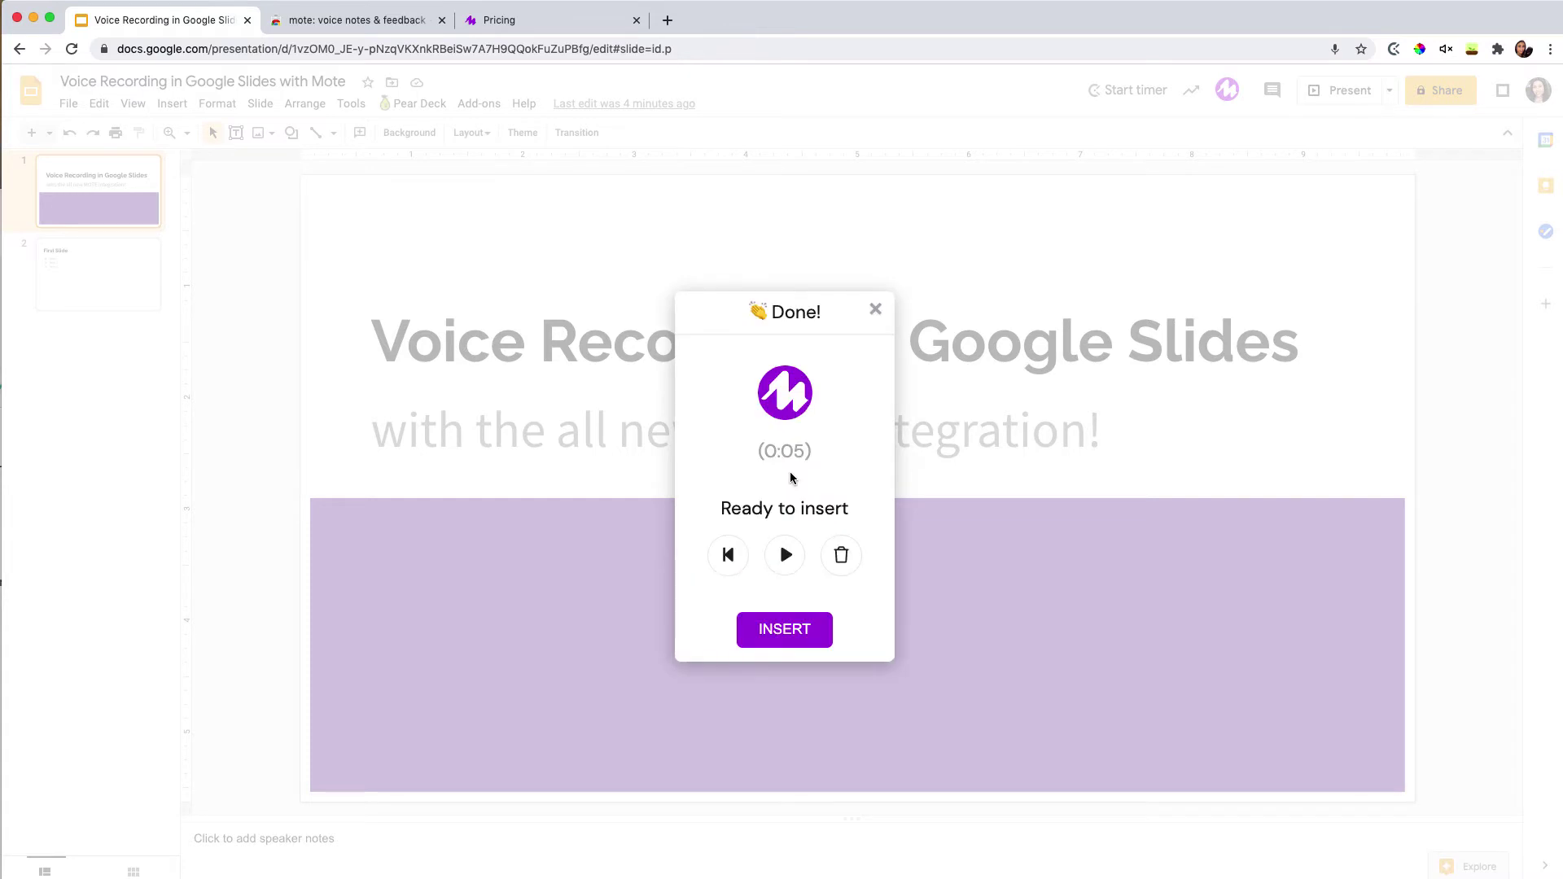
left_click(783, 557)
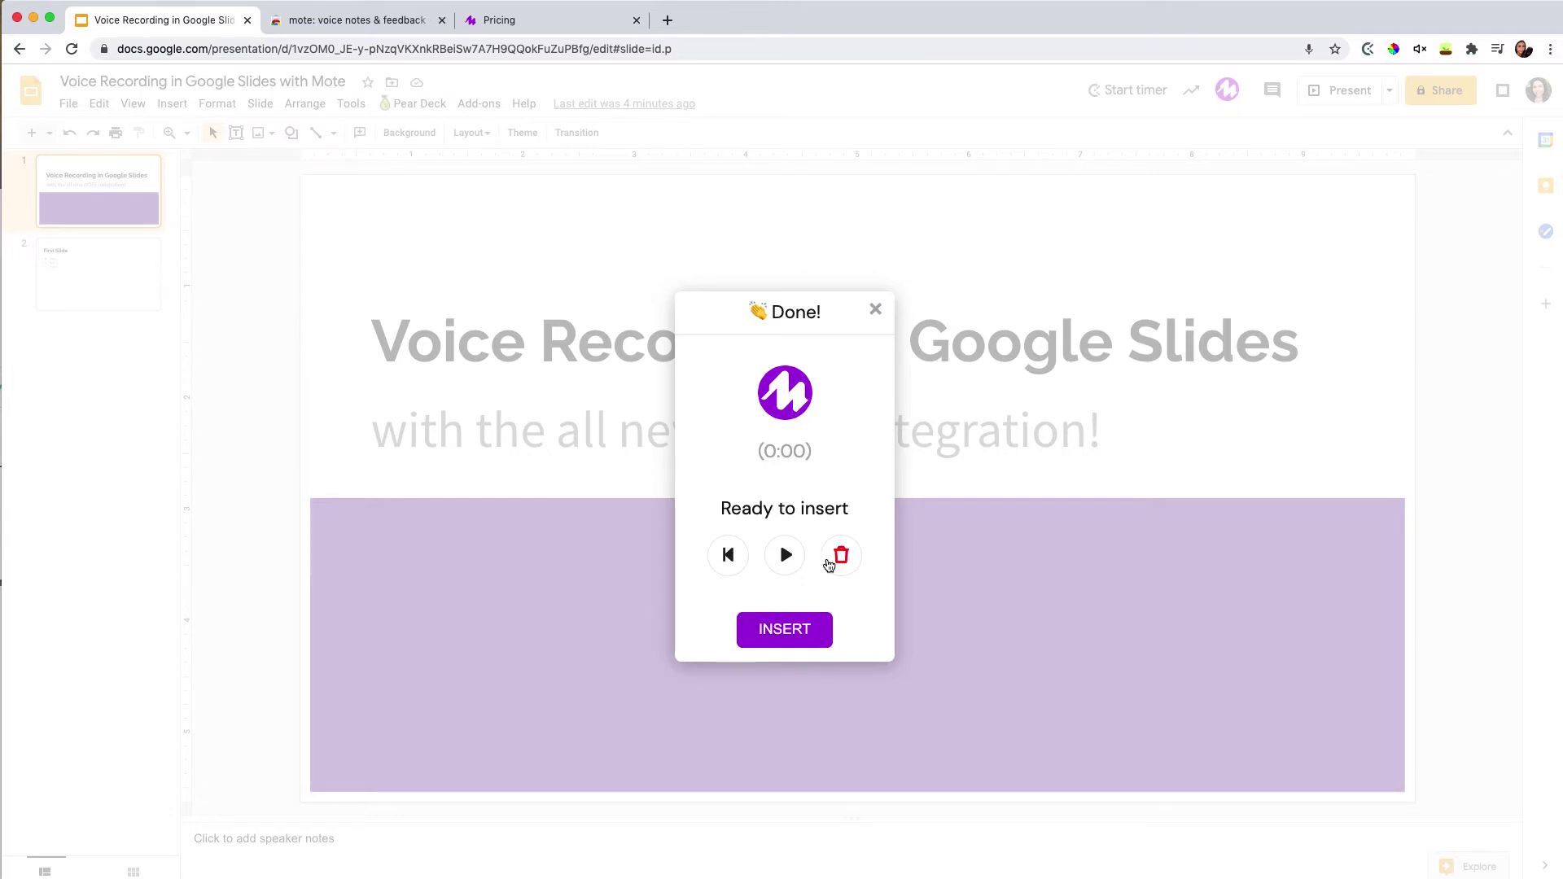
left_click(798, 642)
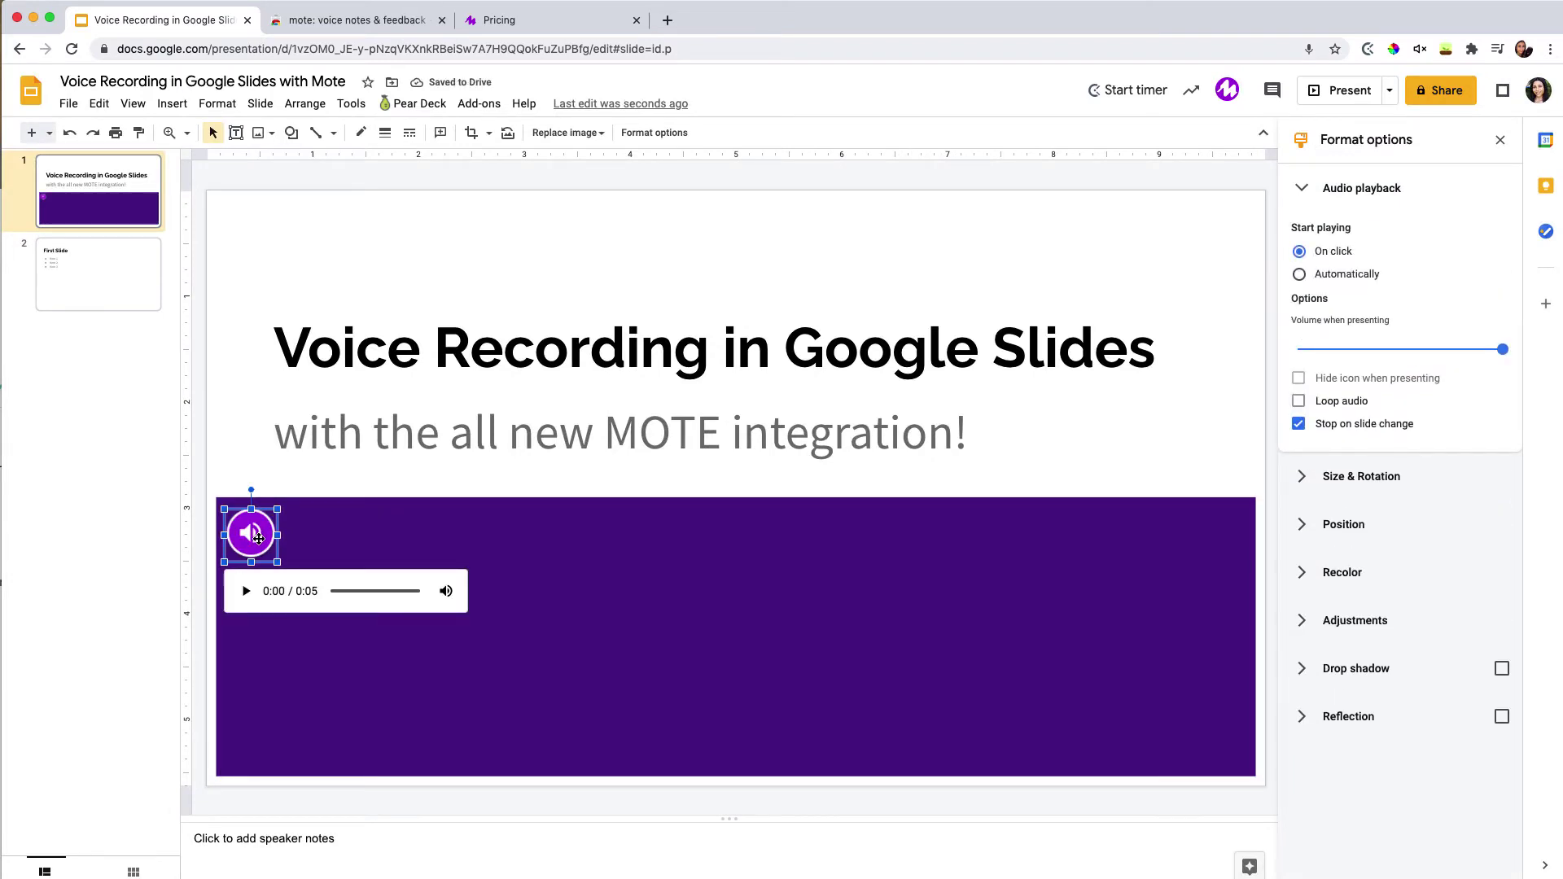
Move the title slide's audio icon top-left, set it to play automatically, then go to slide 2
left_click_drag(252, 537, 249, 231)
left_click(334, 218)
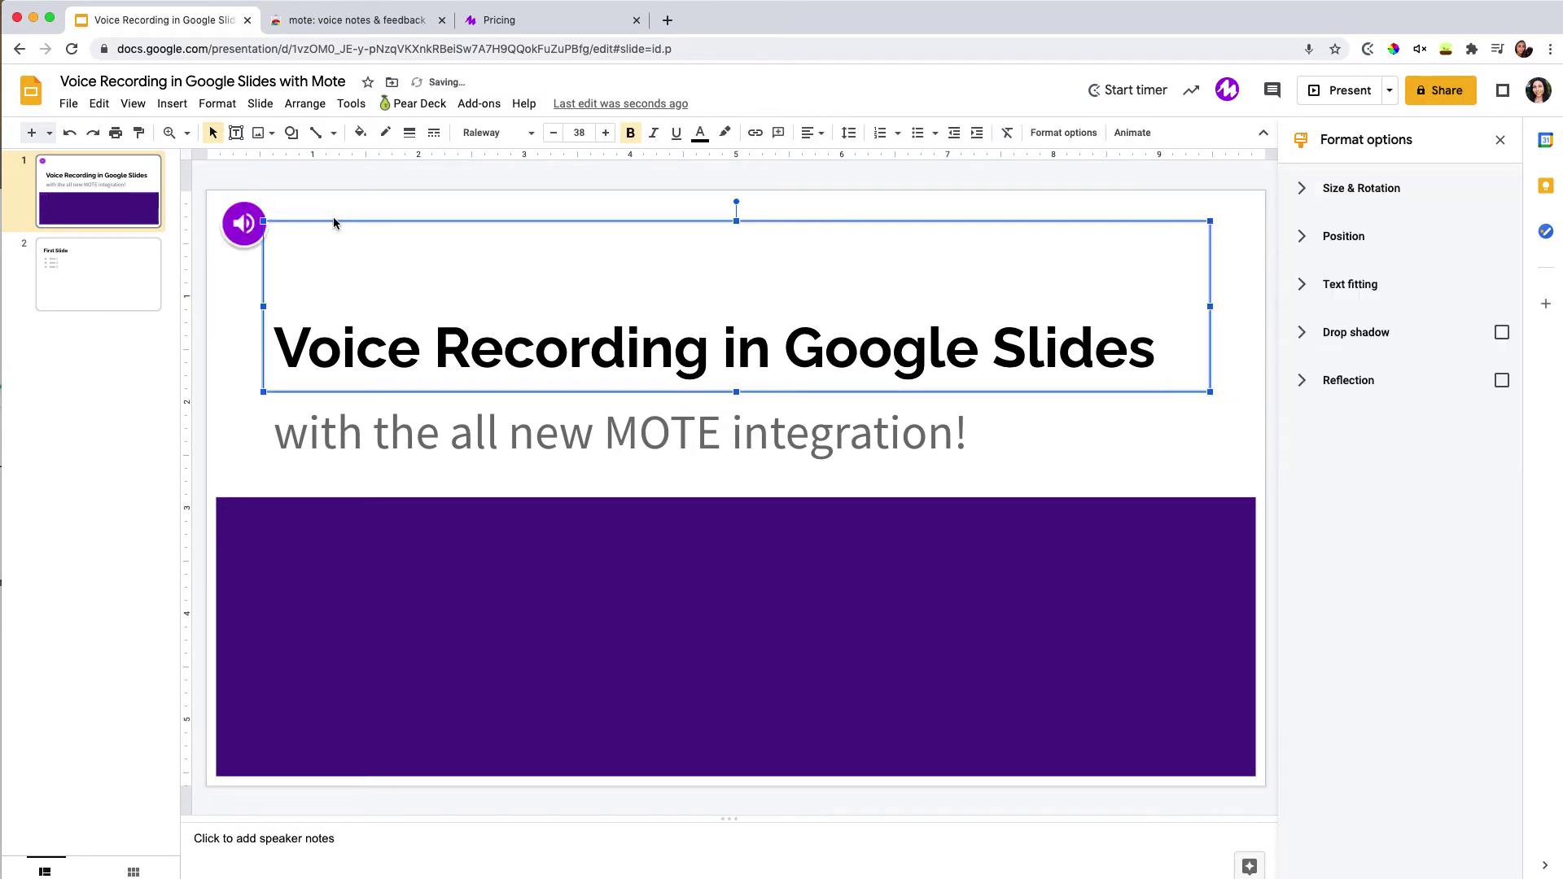
left_click(231, 232)
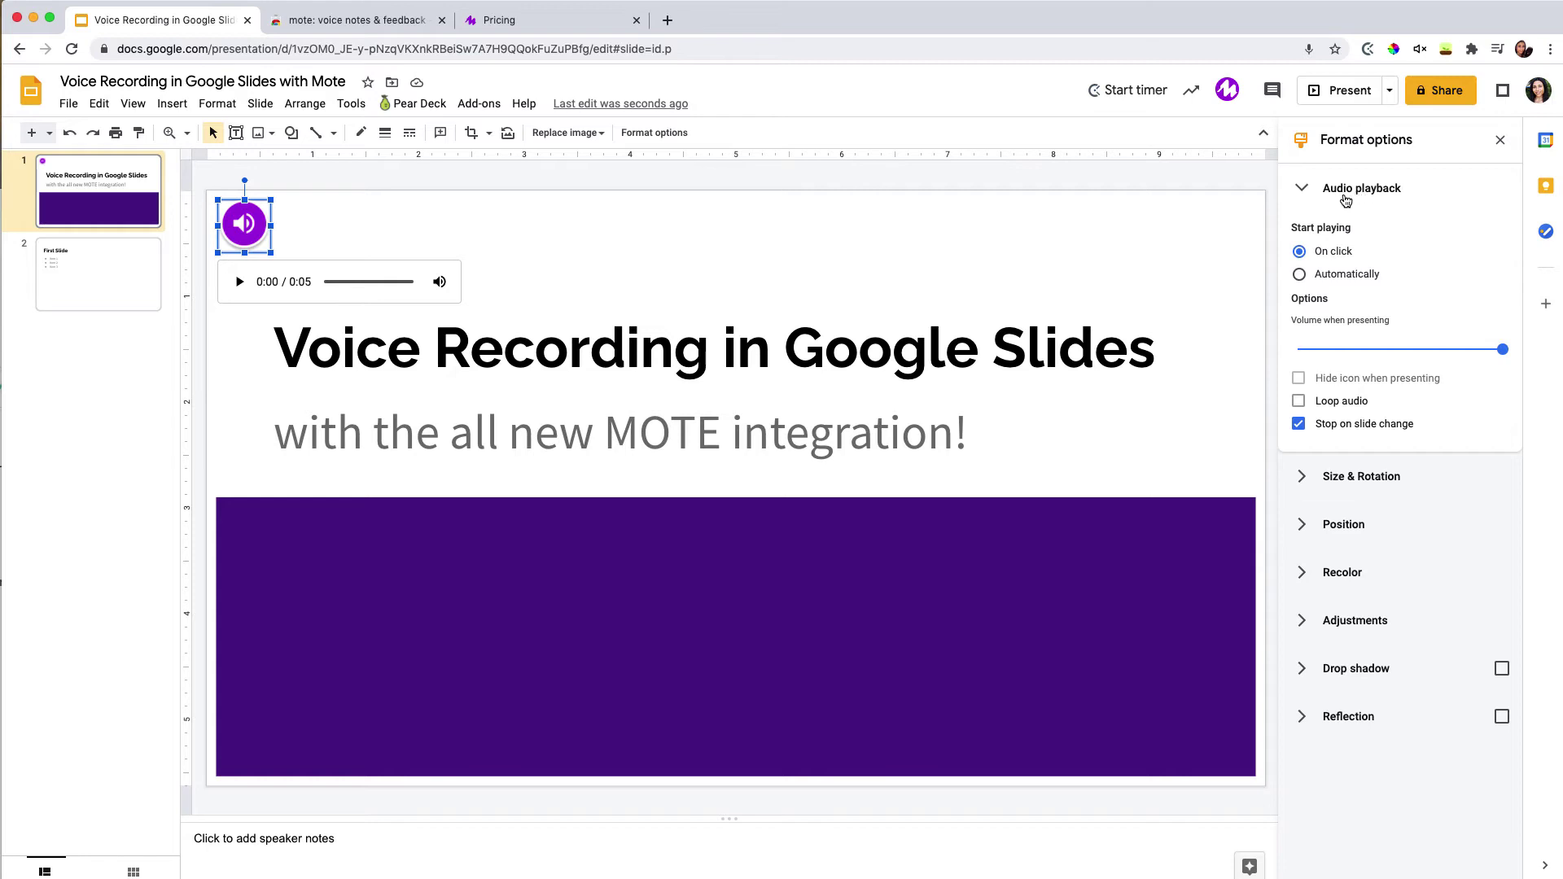
left_click(1355, 277)
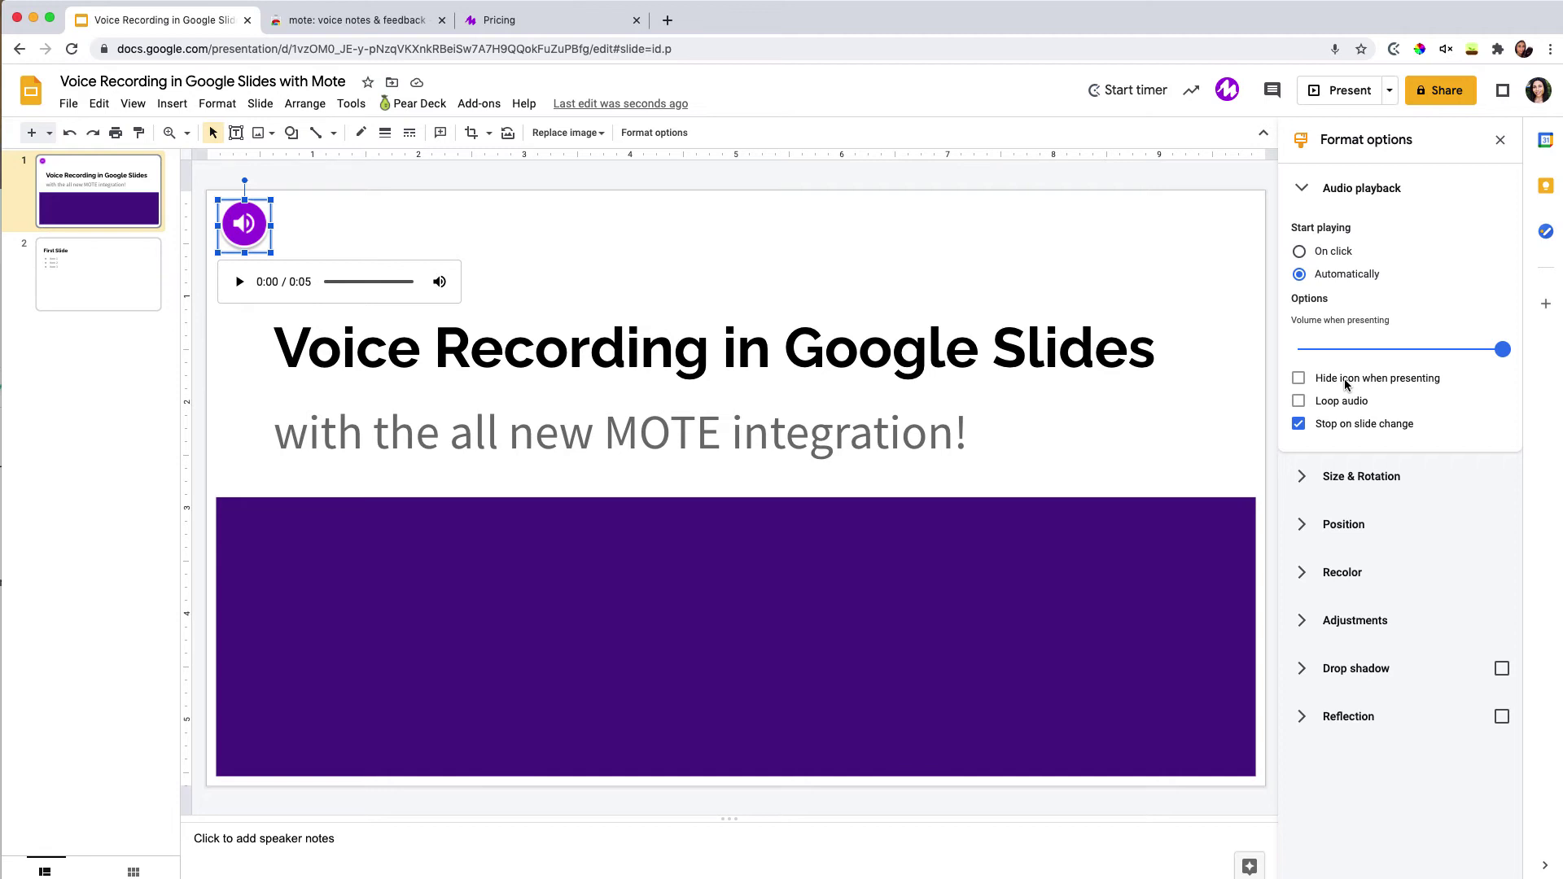
left_click(120, 296)
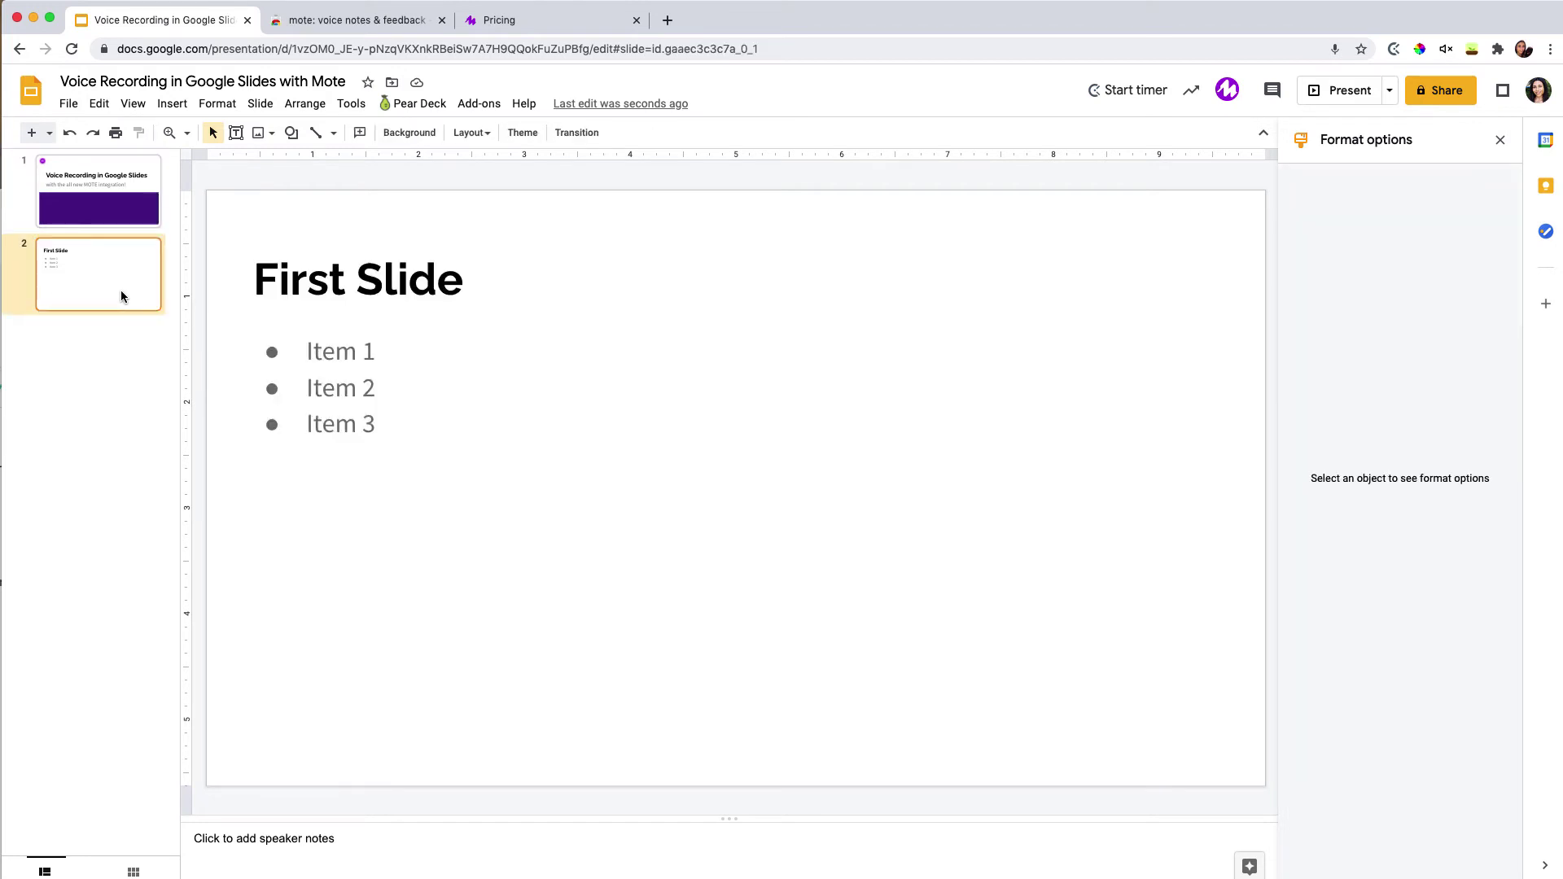
Record a 7-second mote voice note and insert it on the First Slide
left_click(1225, 91)
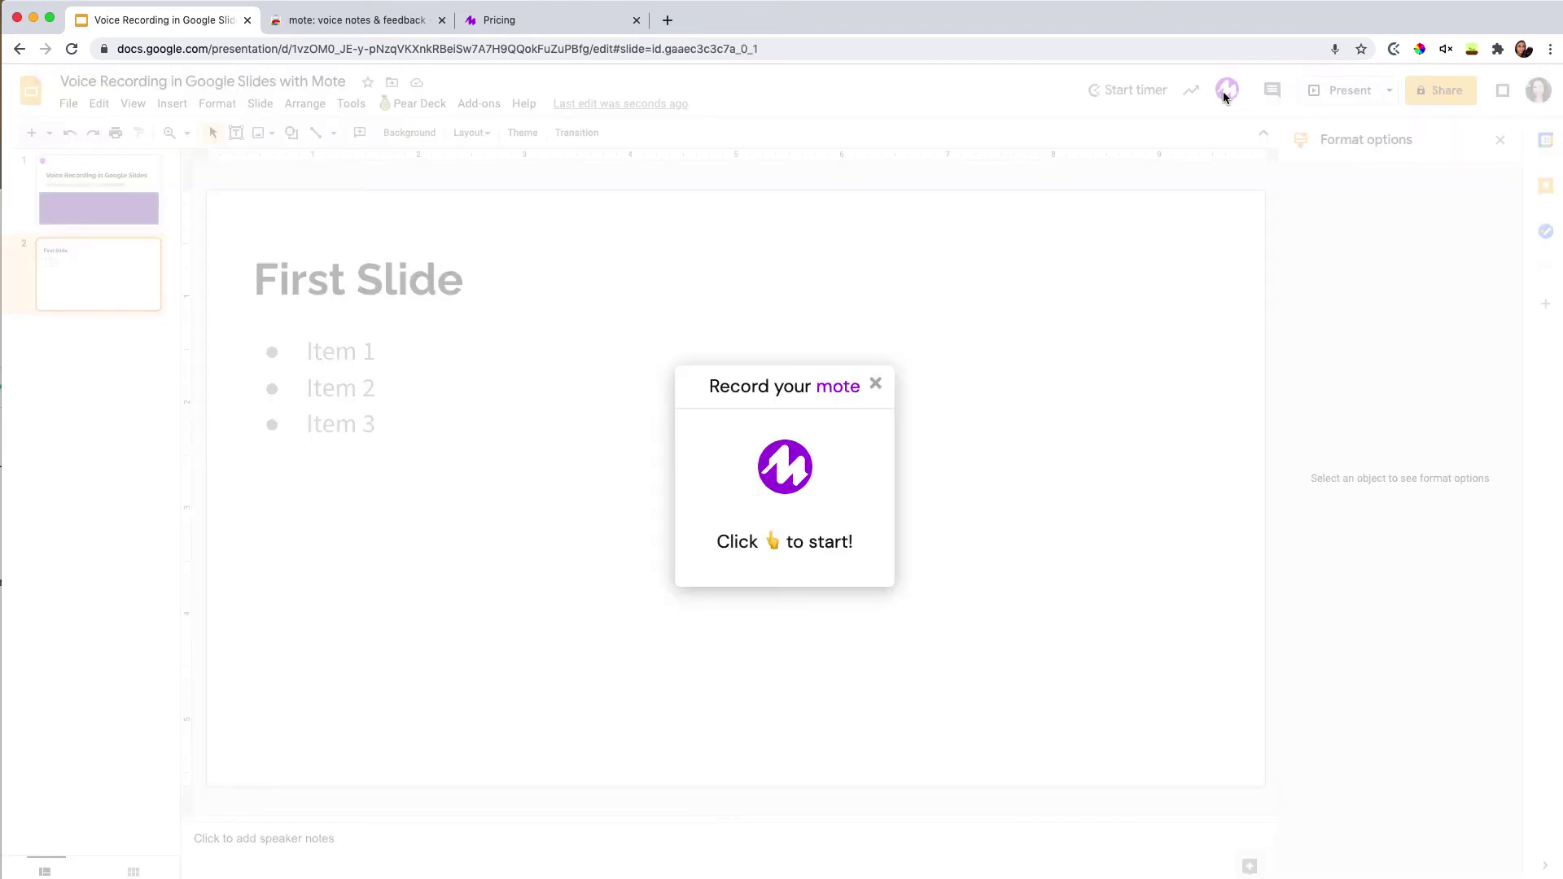
left_click(777, 480)
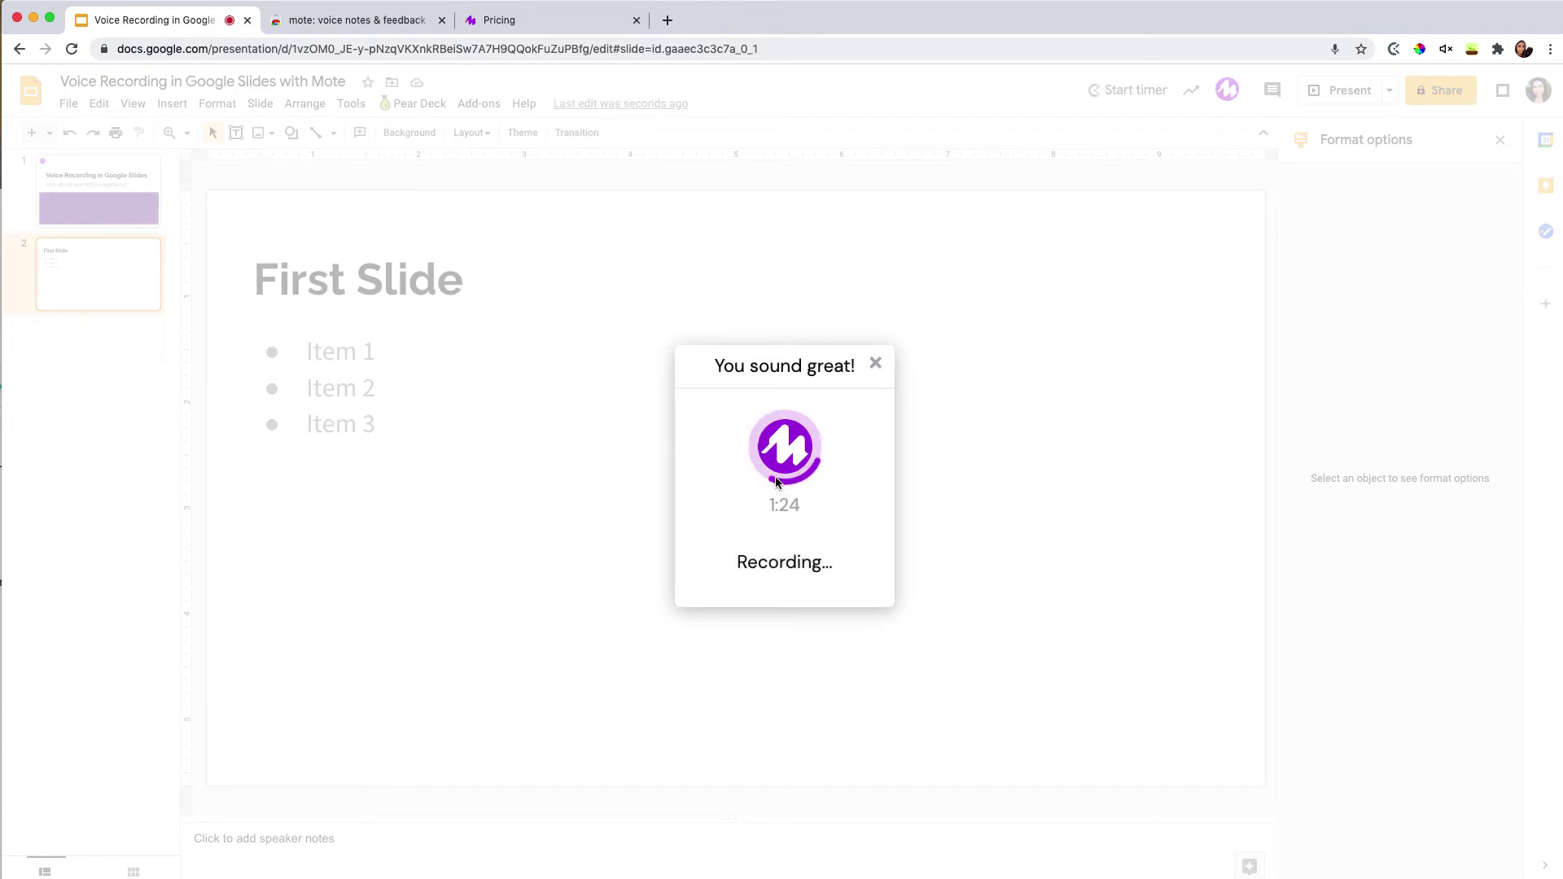
left_click(775, 481)
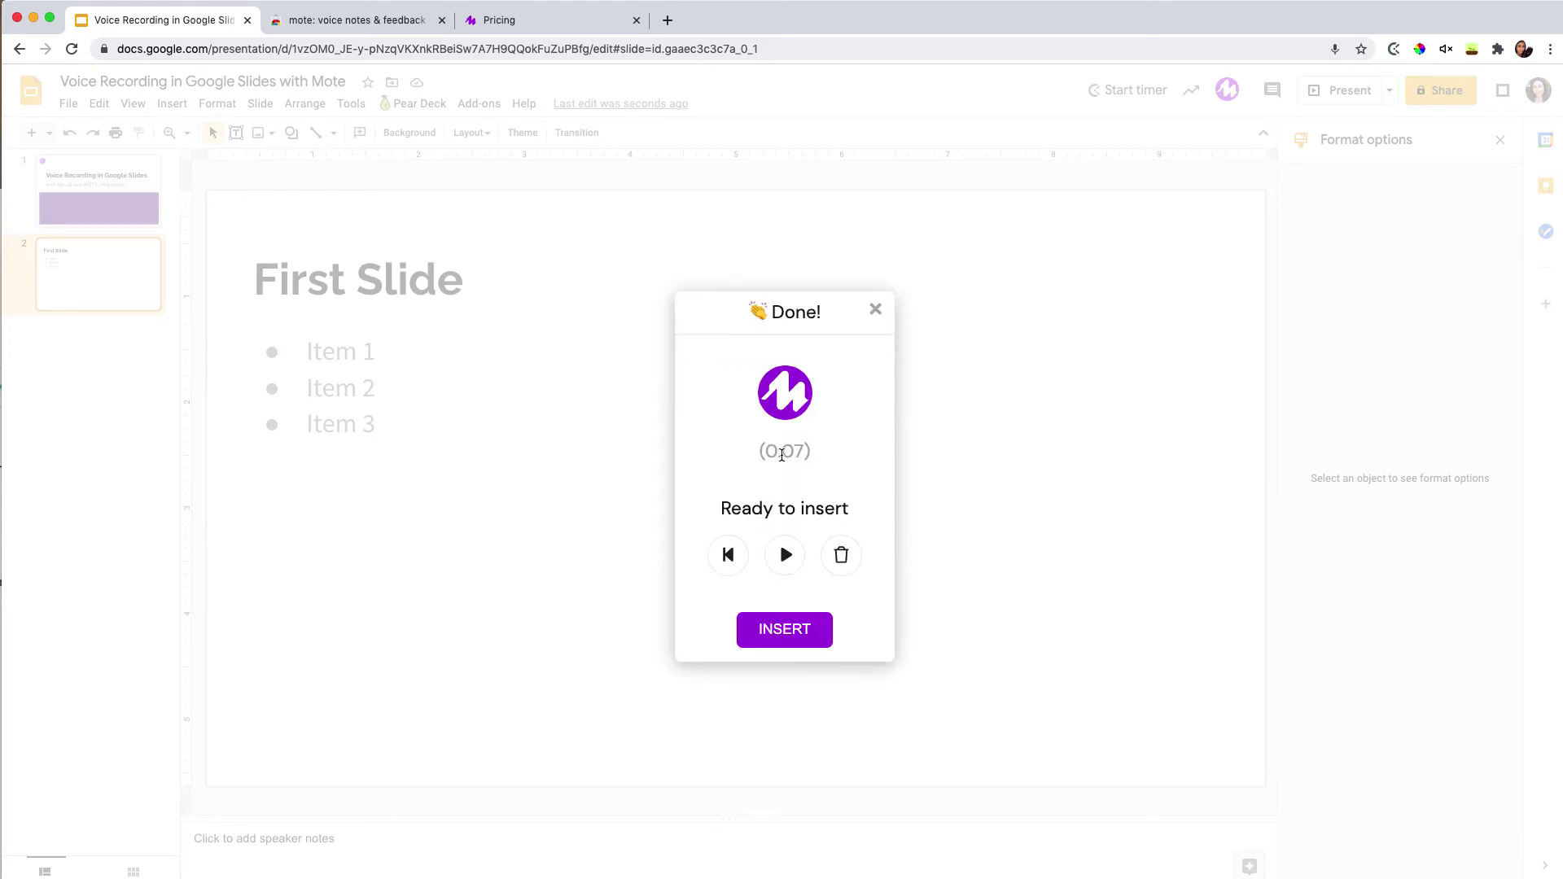
left_click(800, 632)
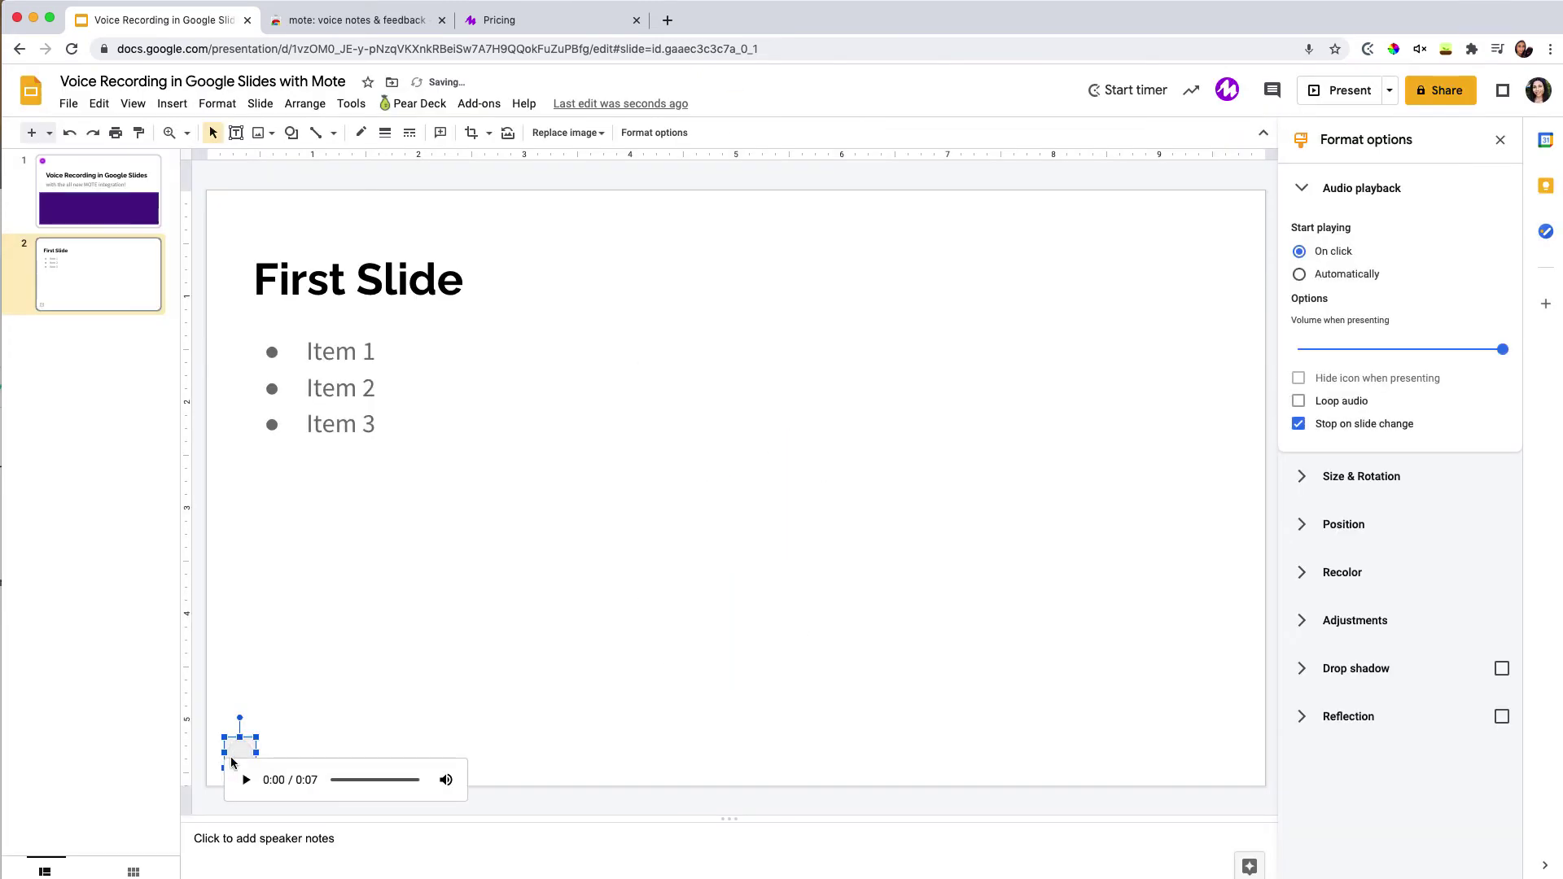
Move the voice-note icon to the First Slide's top-left, keeping its original purple colour
left_click_drag(241, 741, 237, 216)
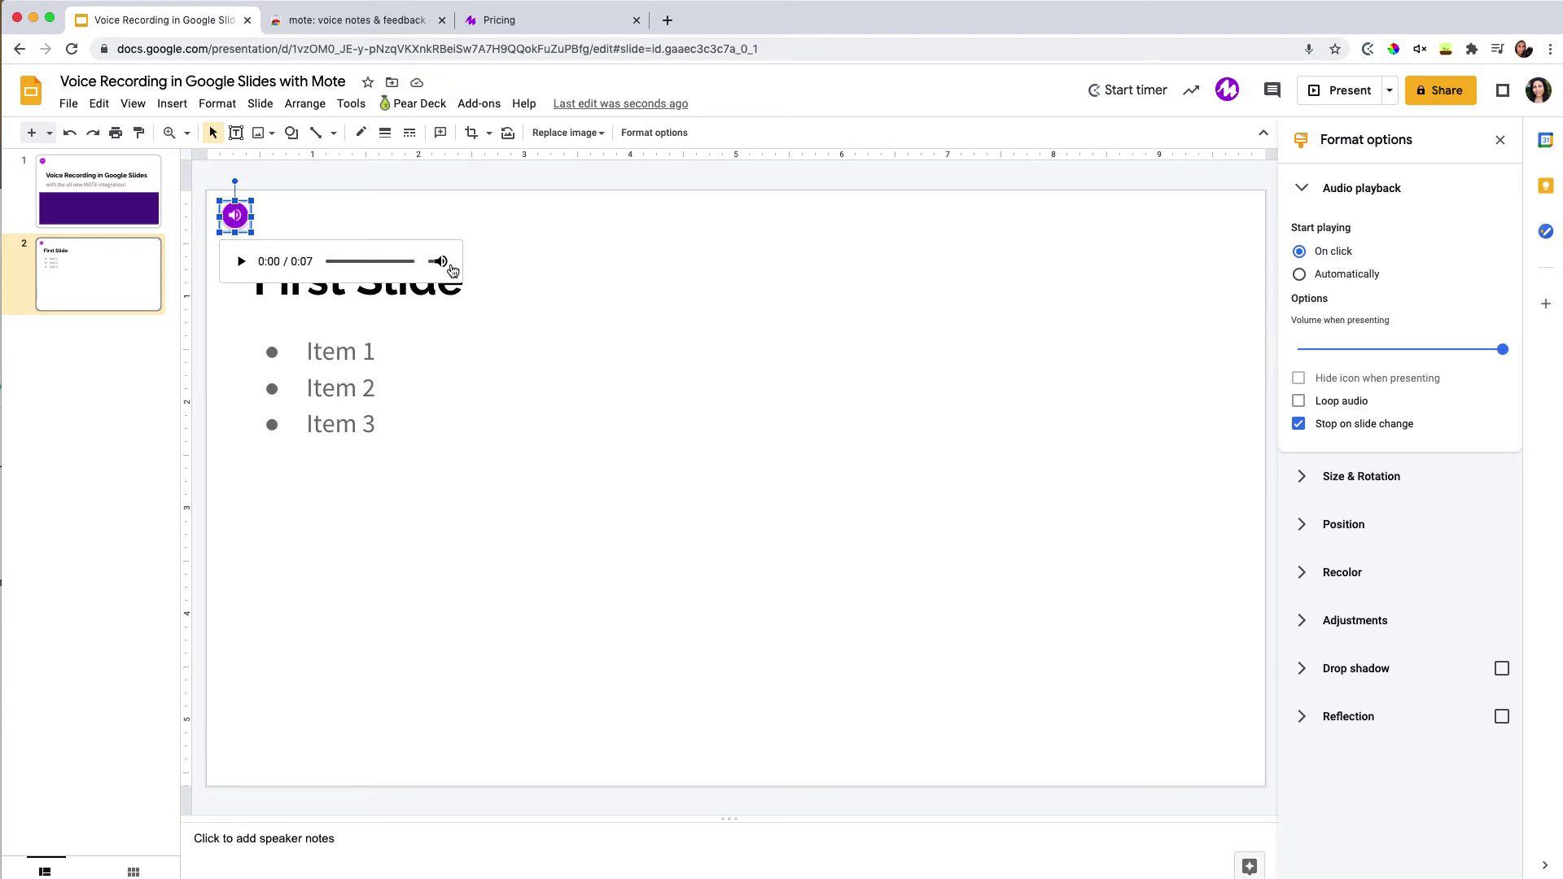
left_click(240, 230)
left_click(240, 229)
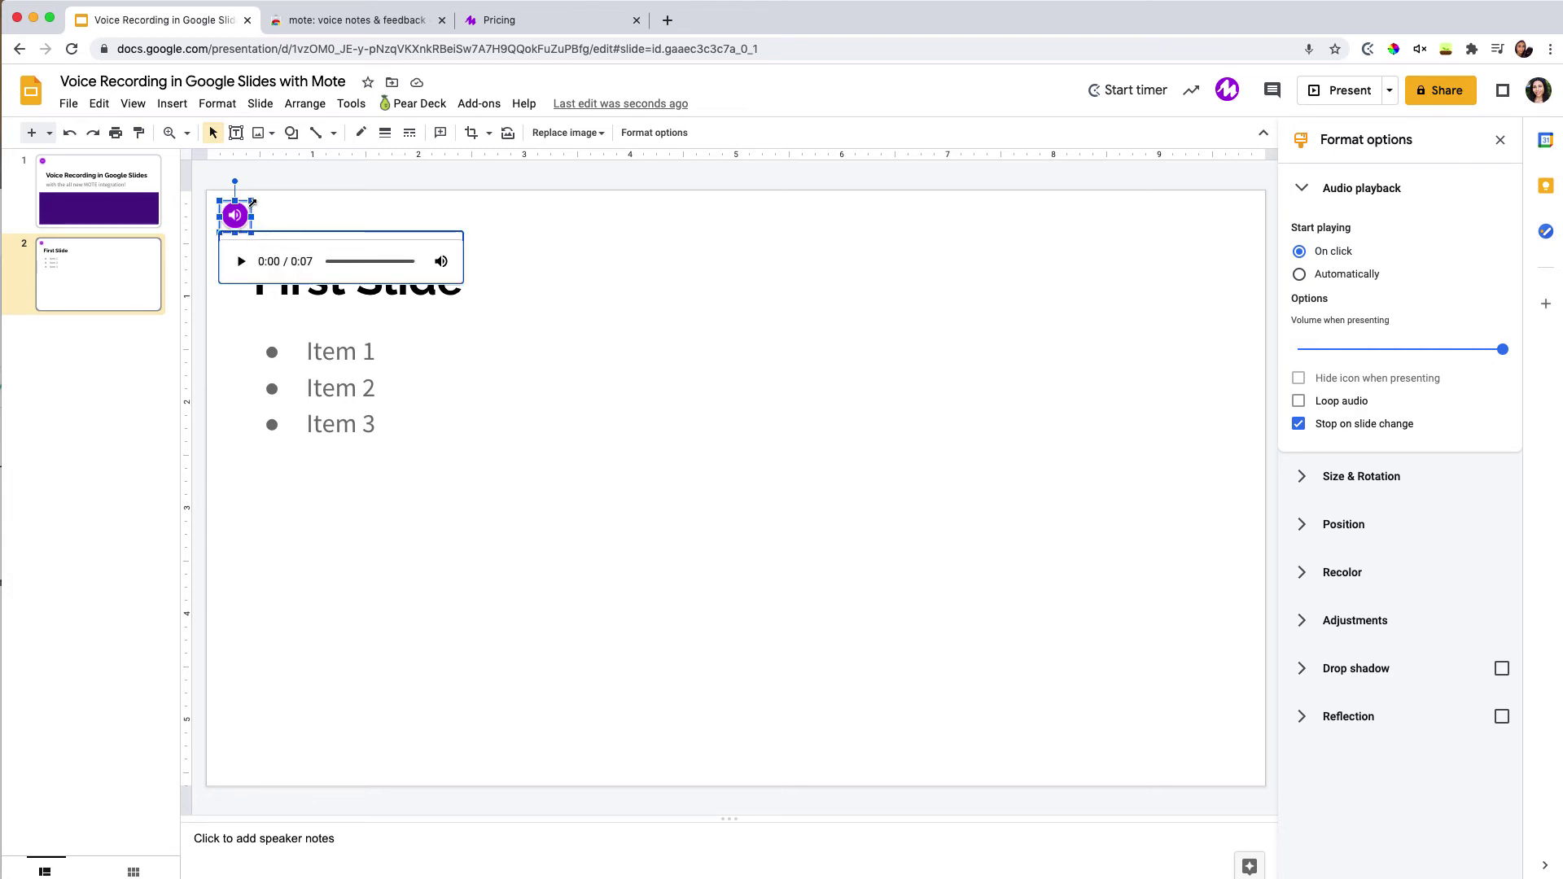
mouse_move(269, 200)
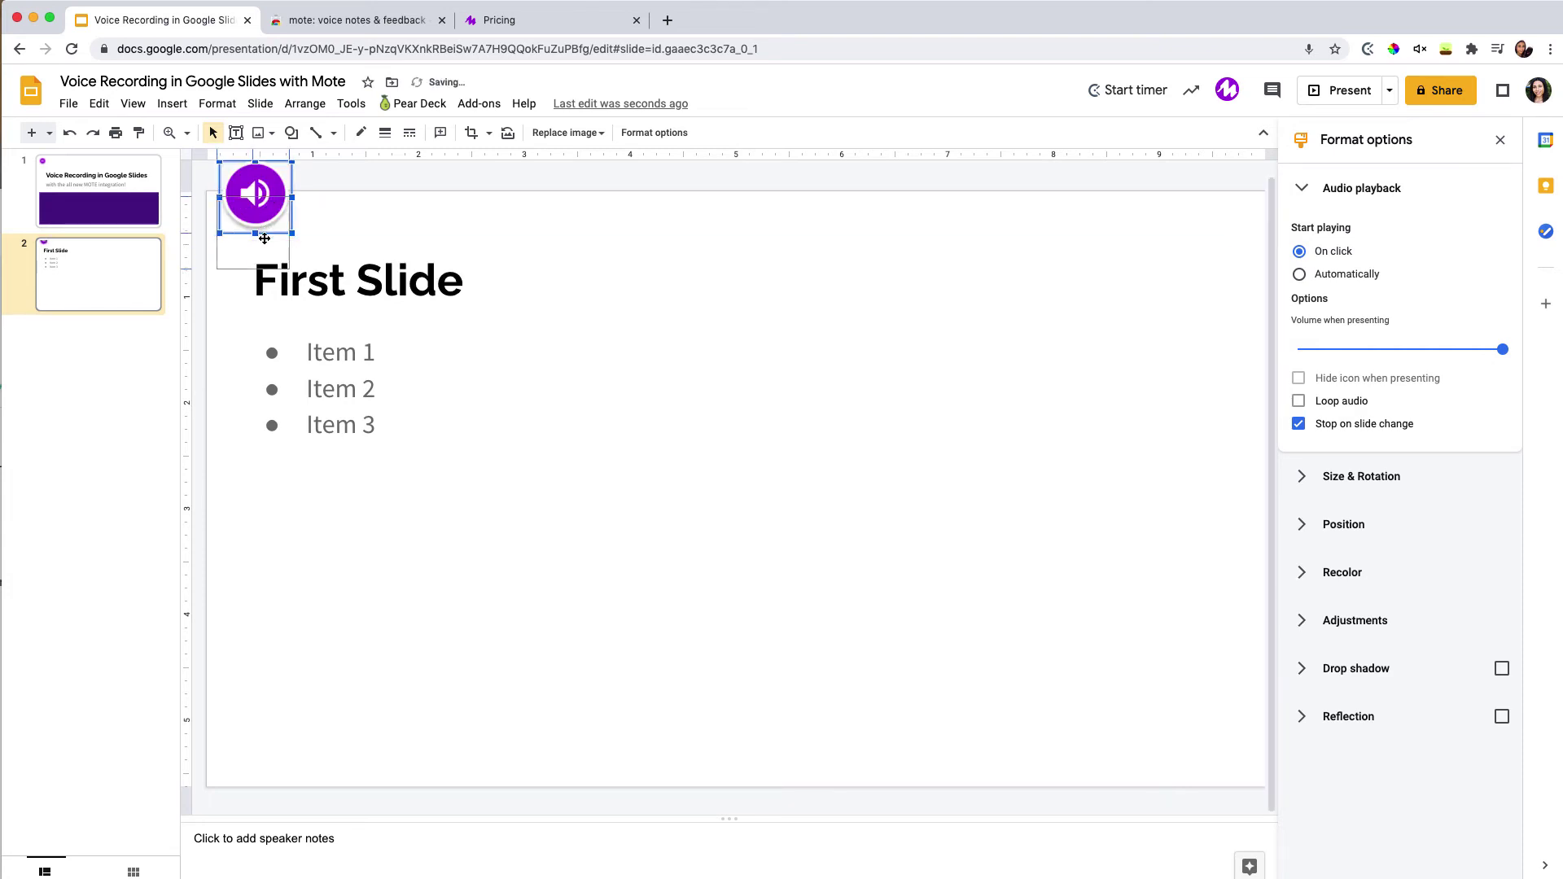
left_click(1376, 580)
left_click(1392, 617)
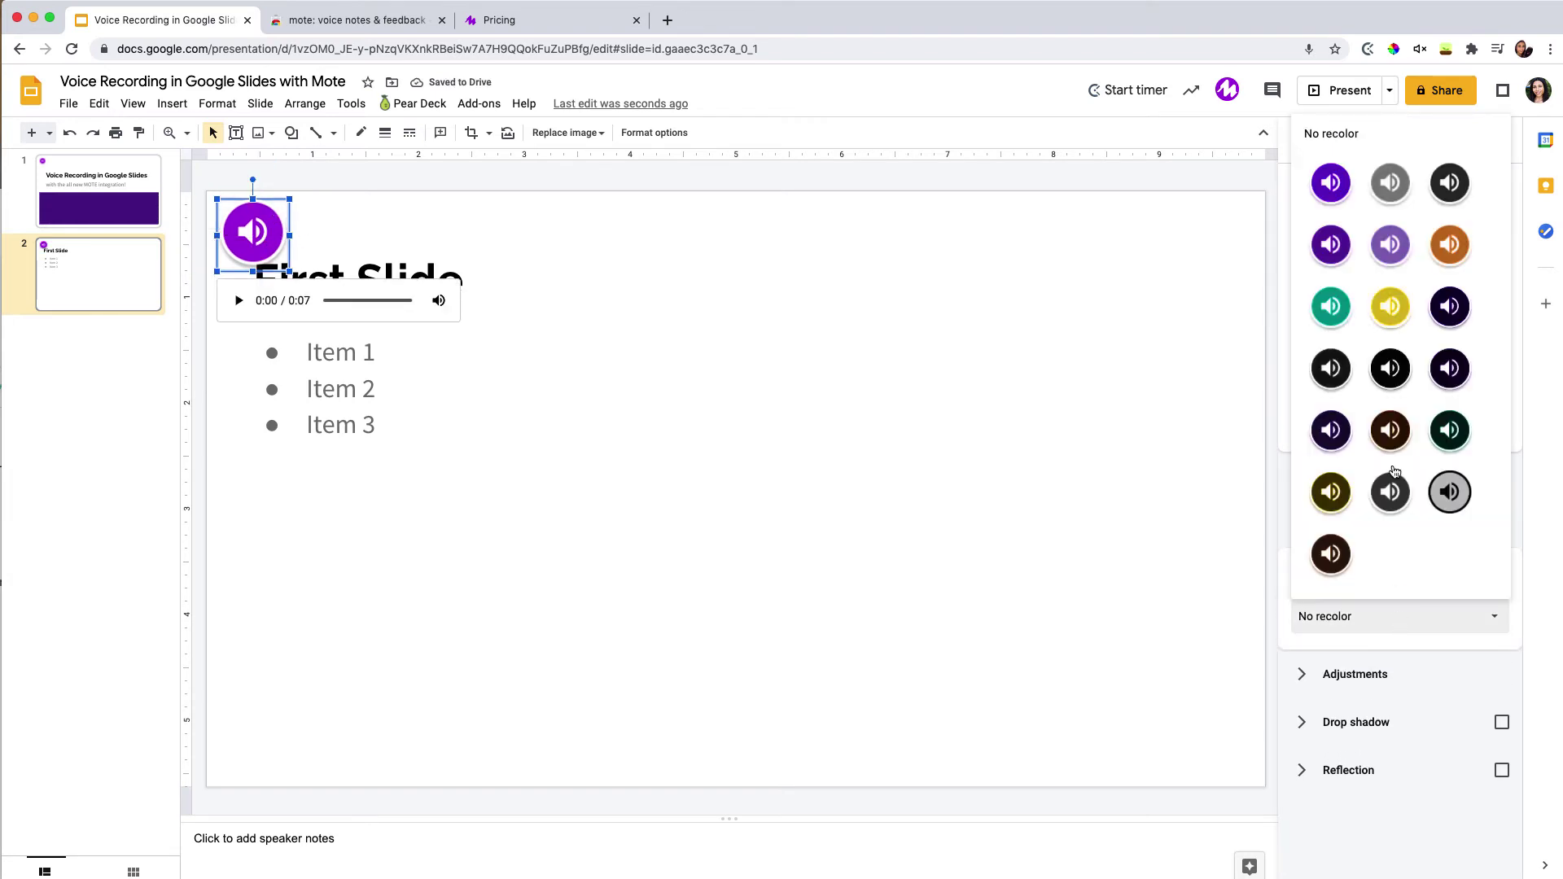
left_click(1463, 623)
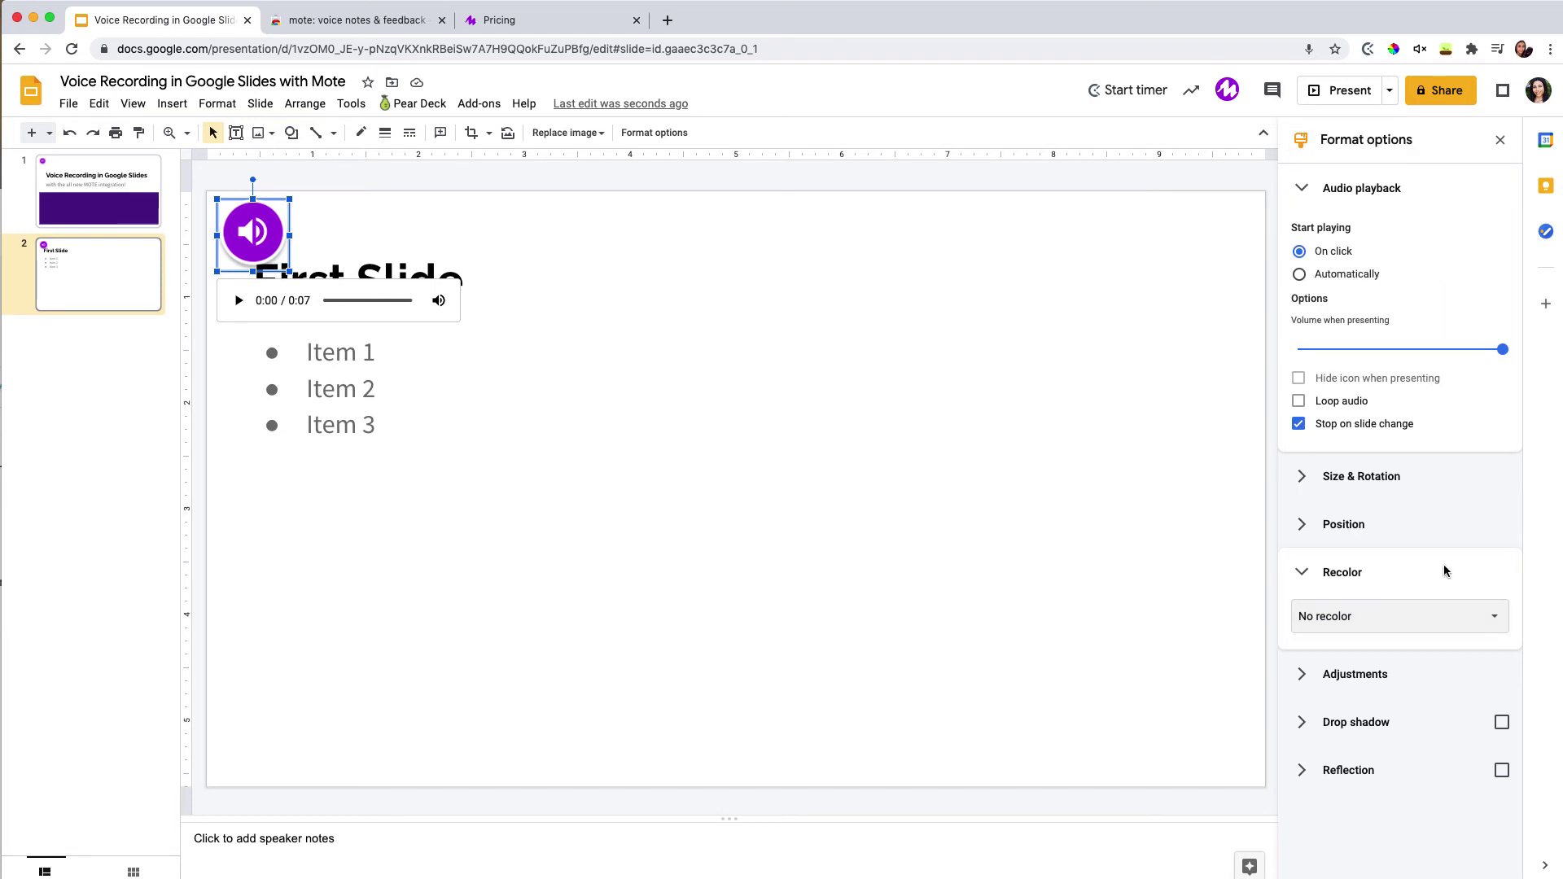
Set the First Slide's voice note to play automatically and return to the title slide
left_click(703, 410)
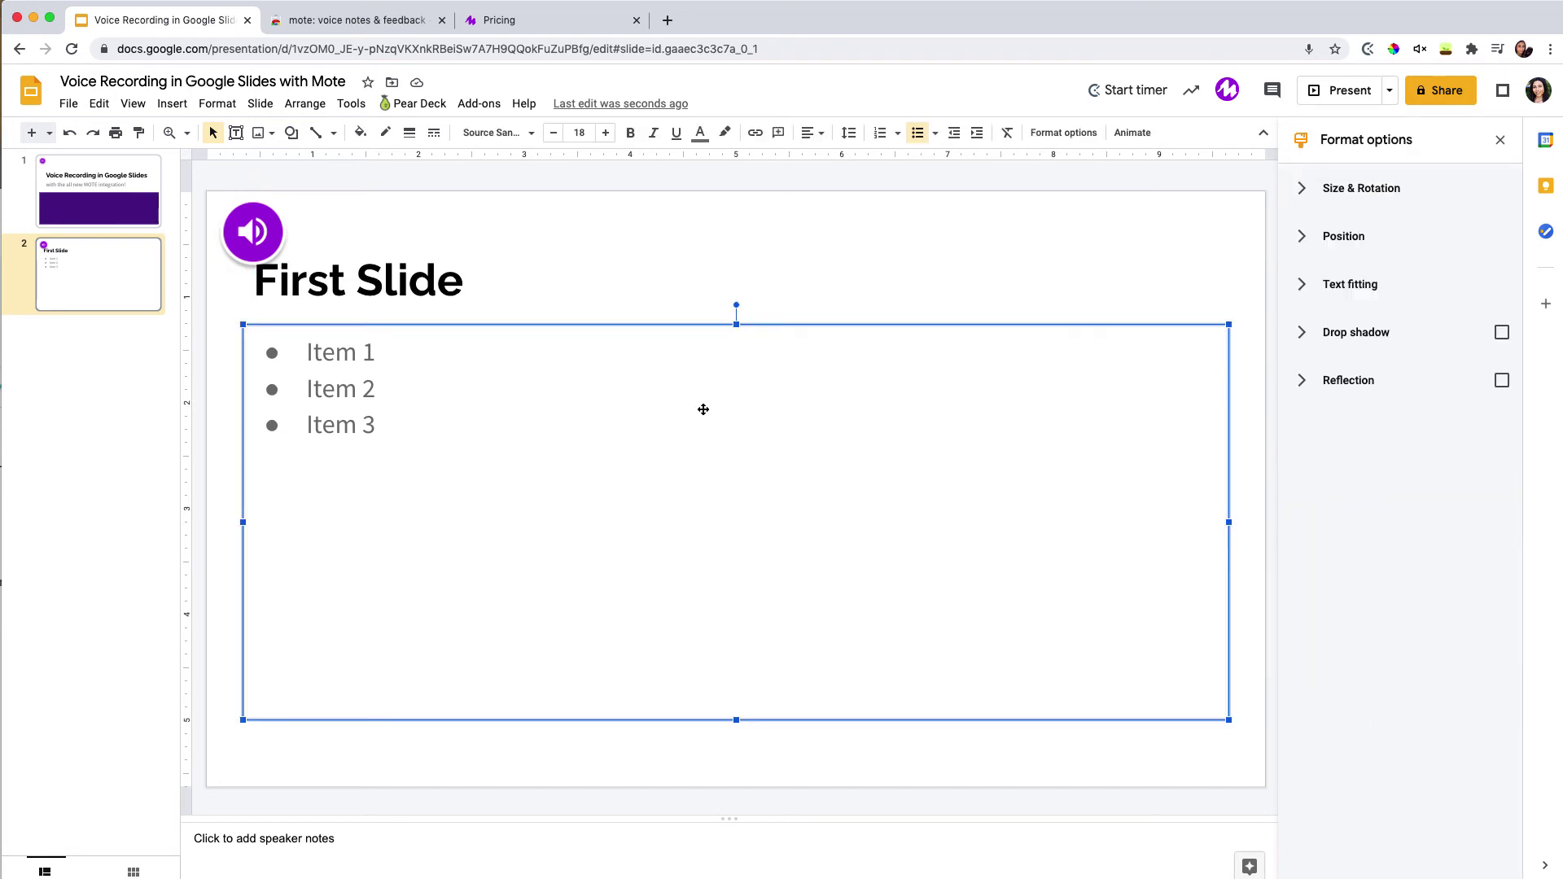
left_click(268, 228)
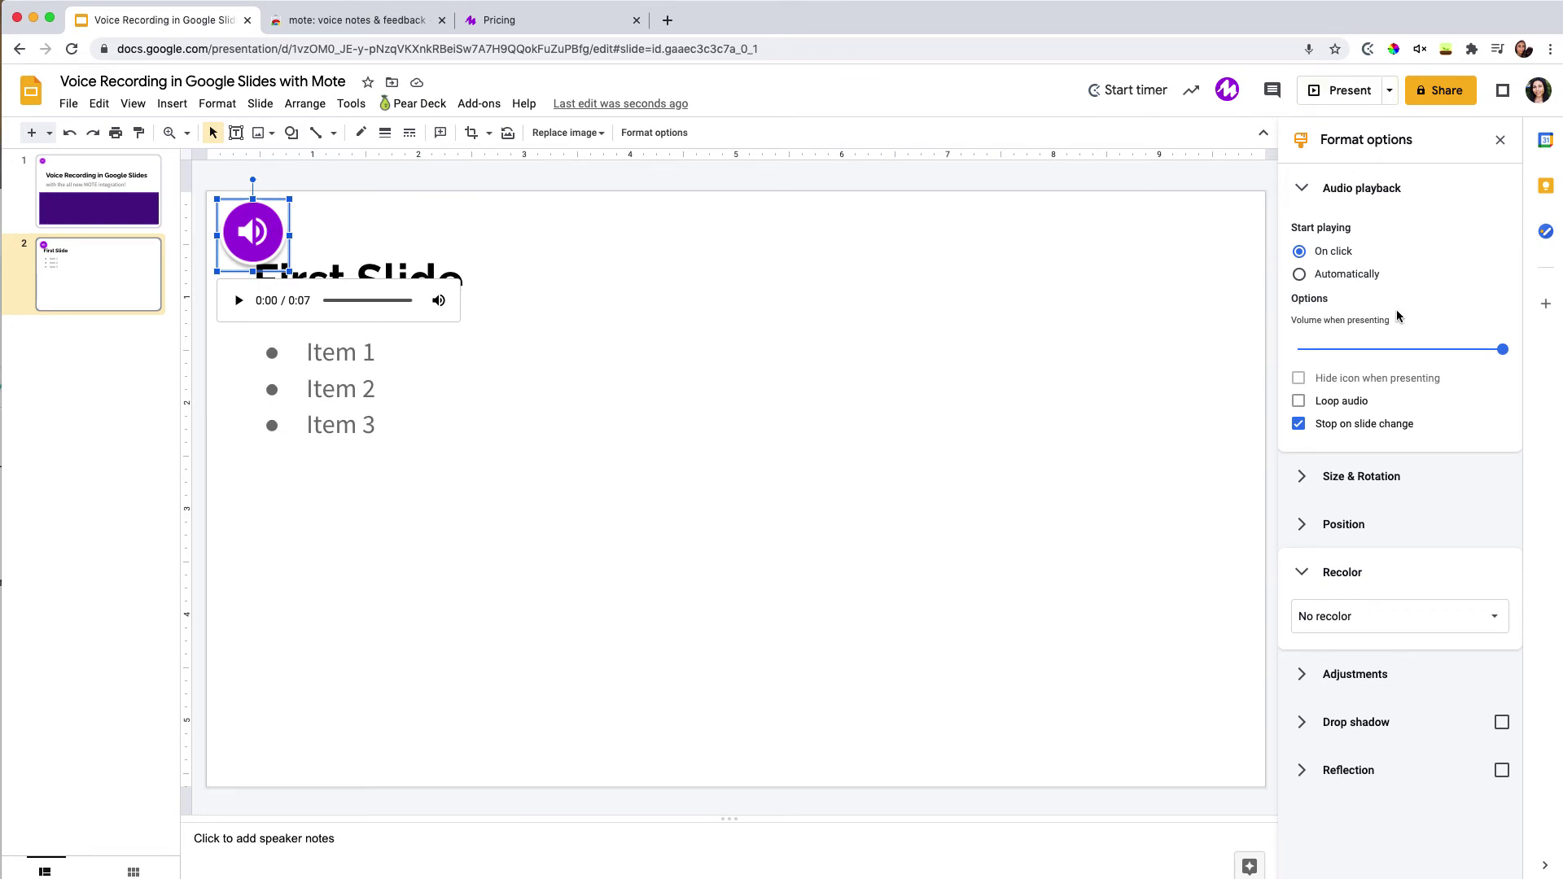
left_click(1359, 274)
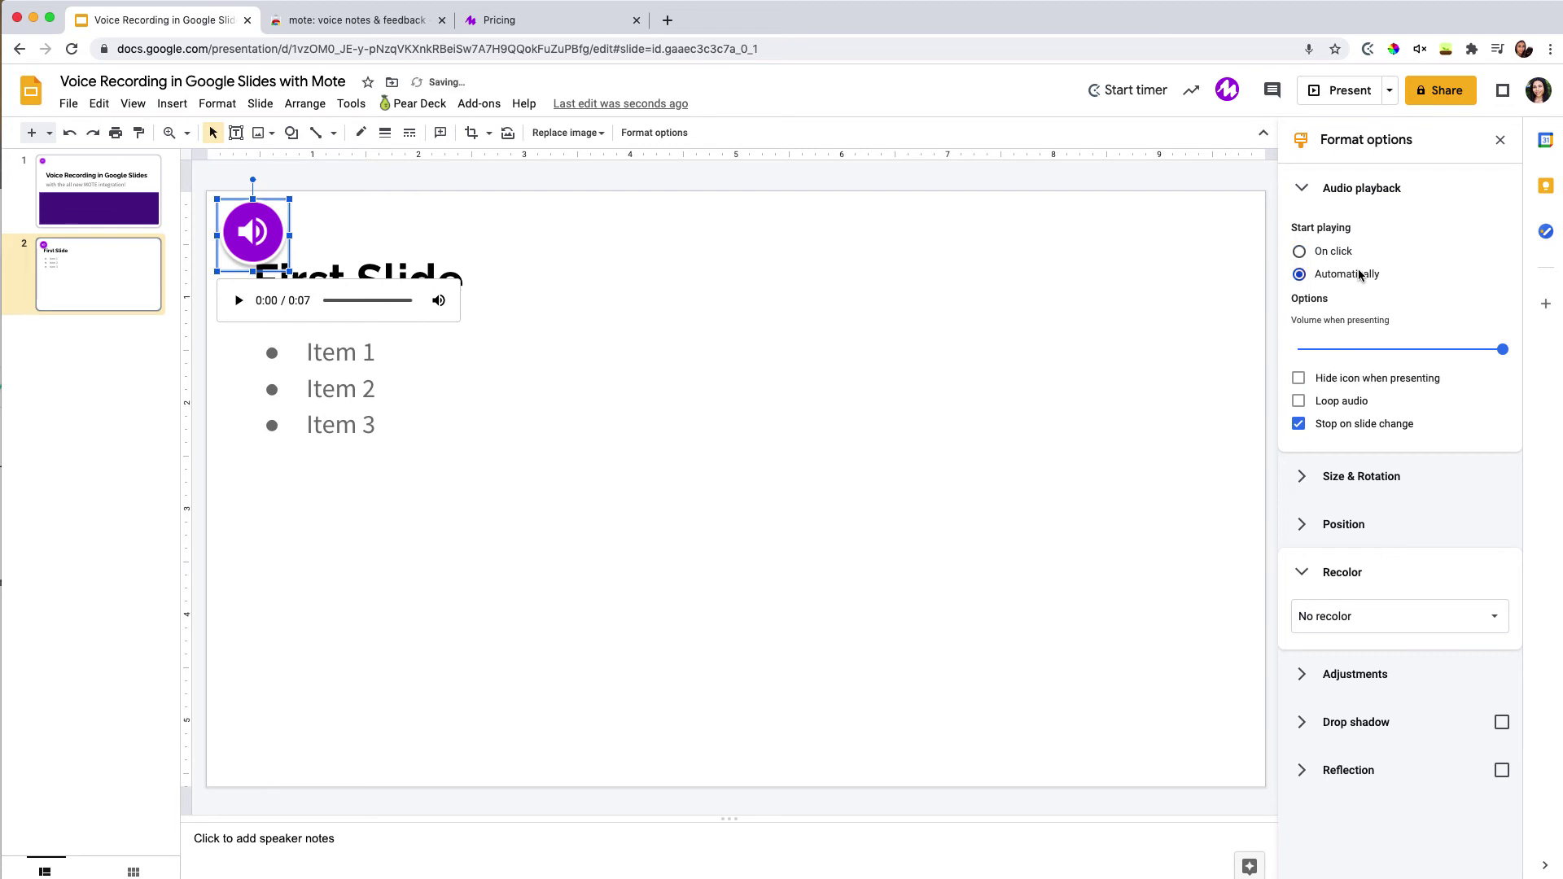
left_click(118, 197)
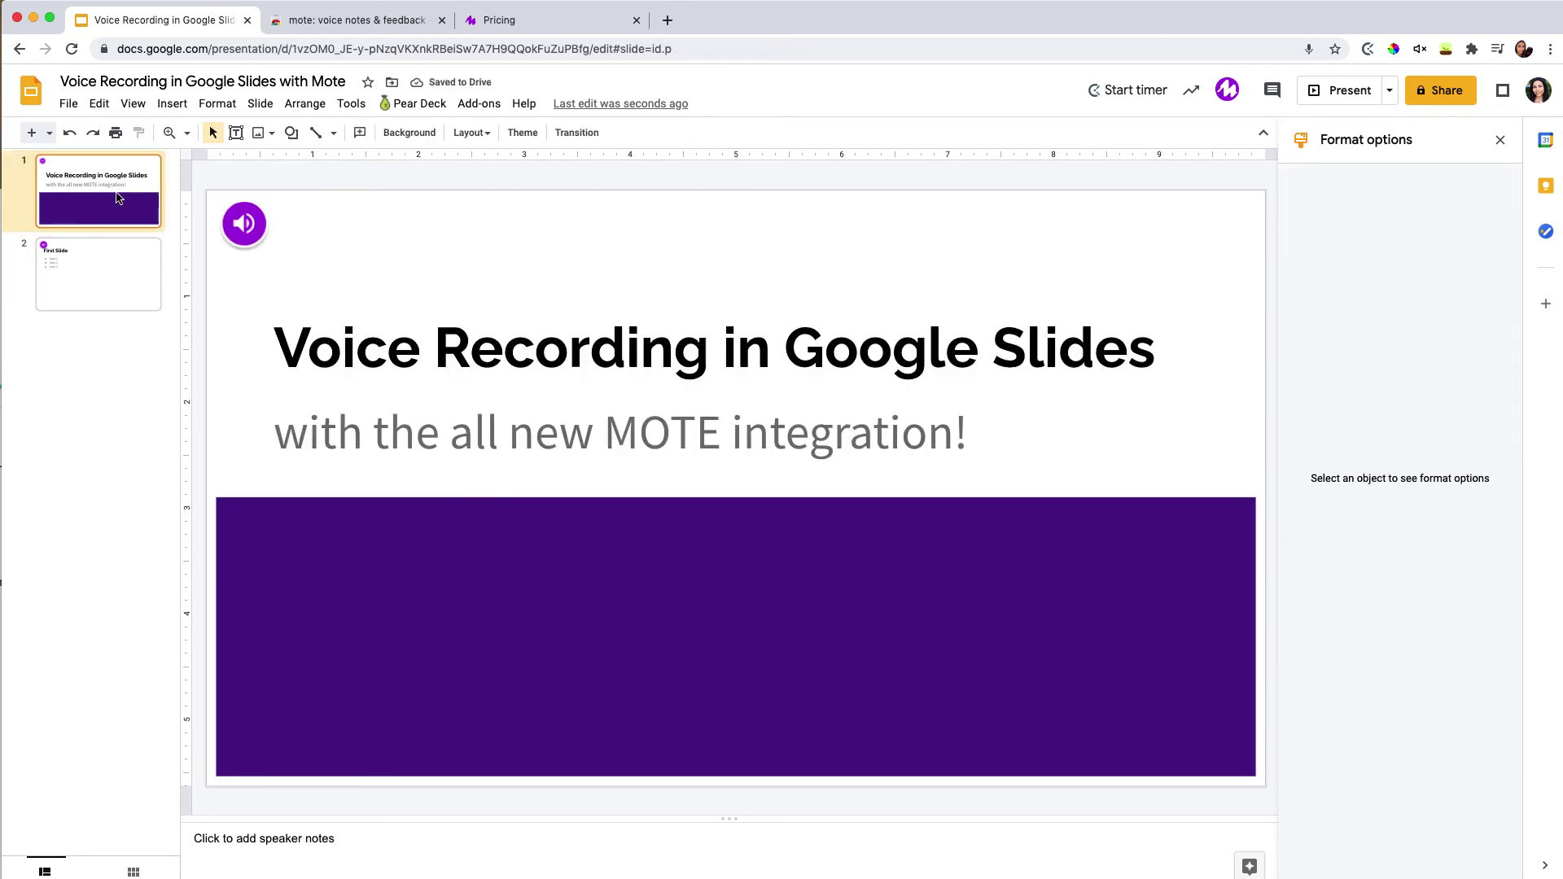
left_click(1317, 92)
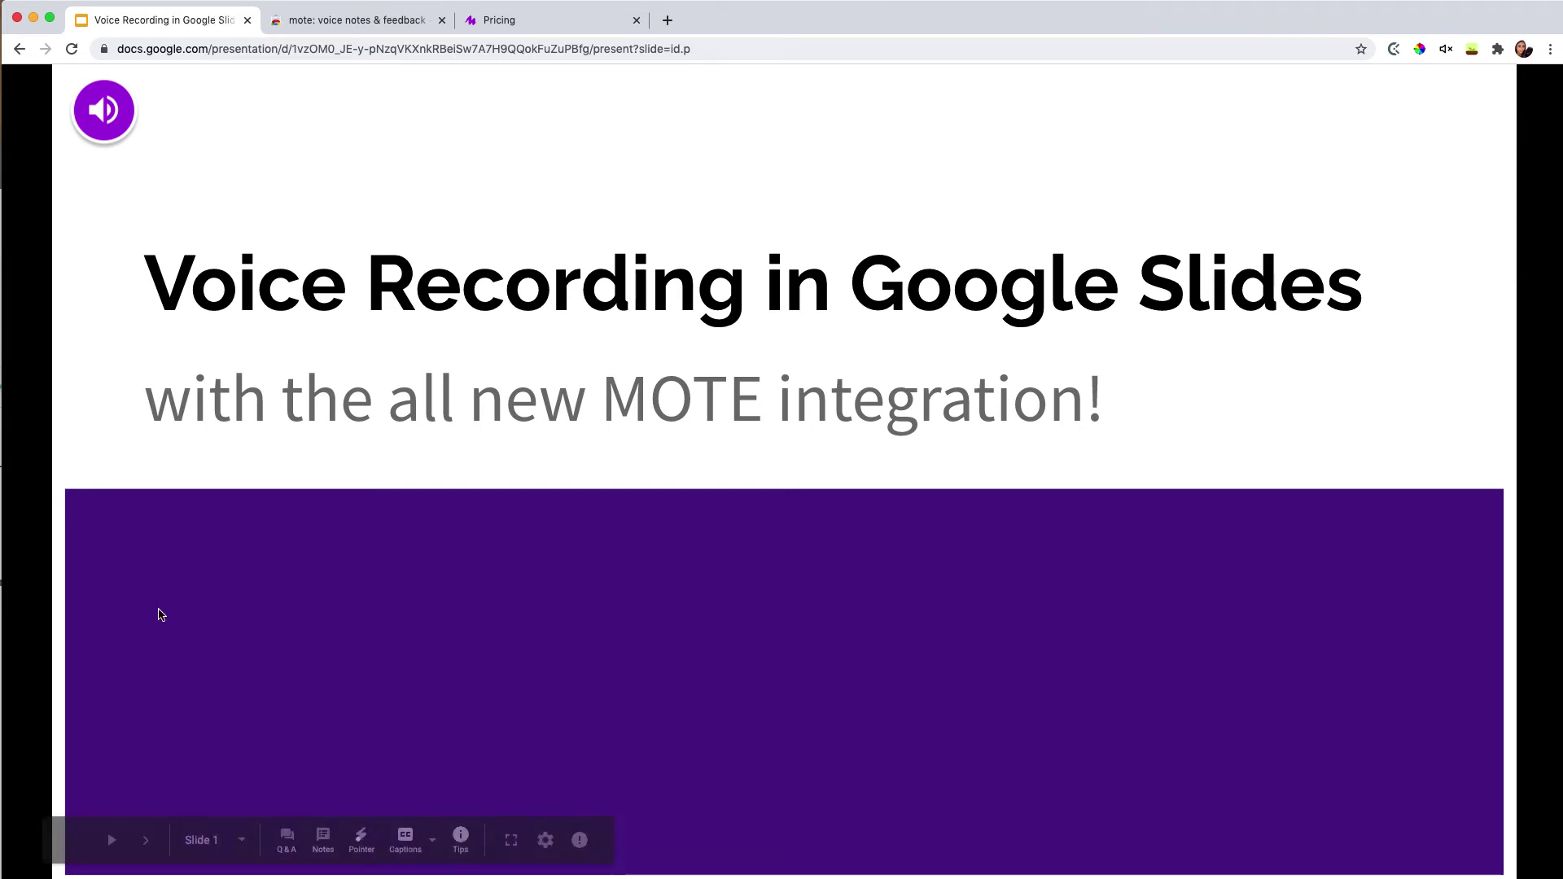
mouse_move(125, 153)
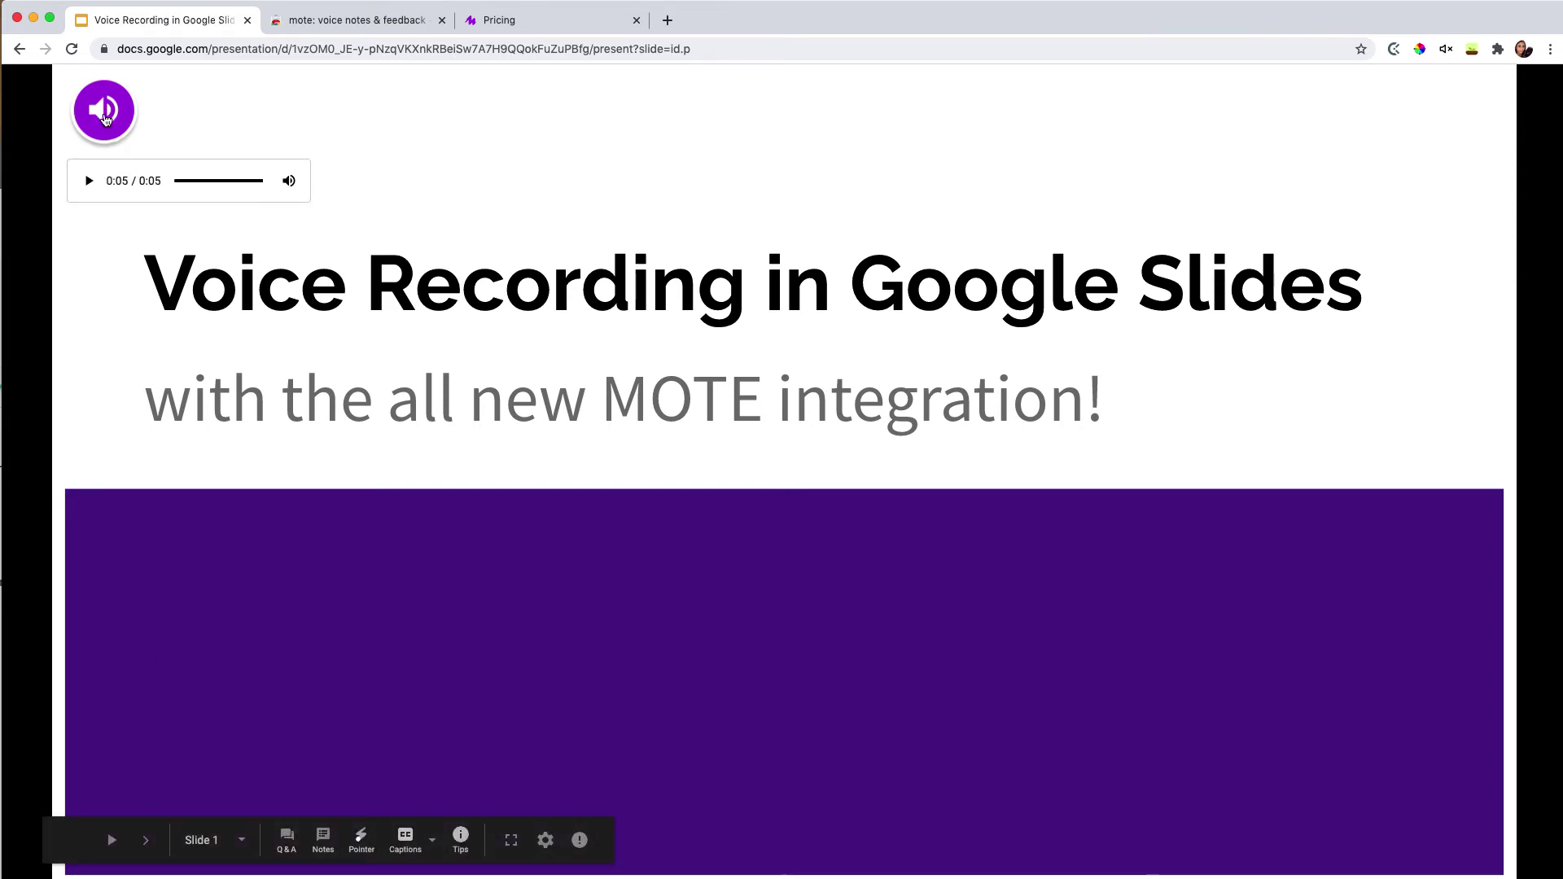
left_click(104, 119)
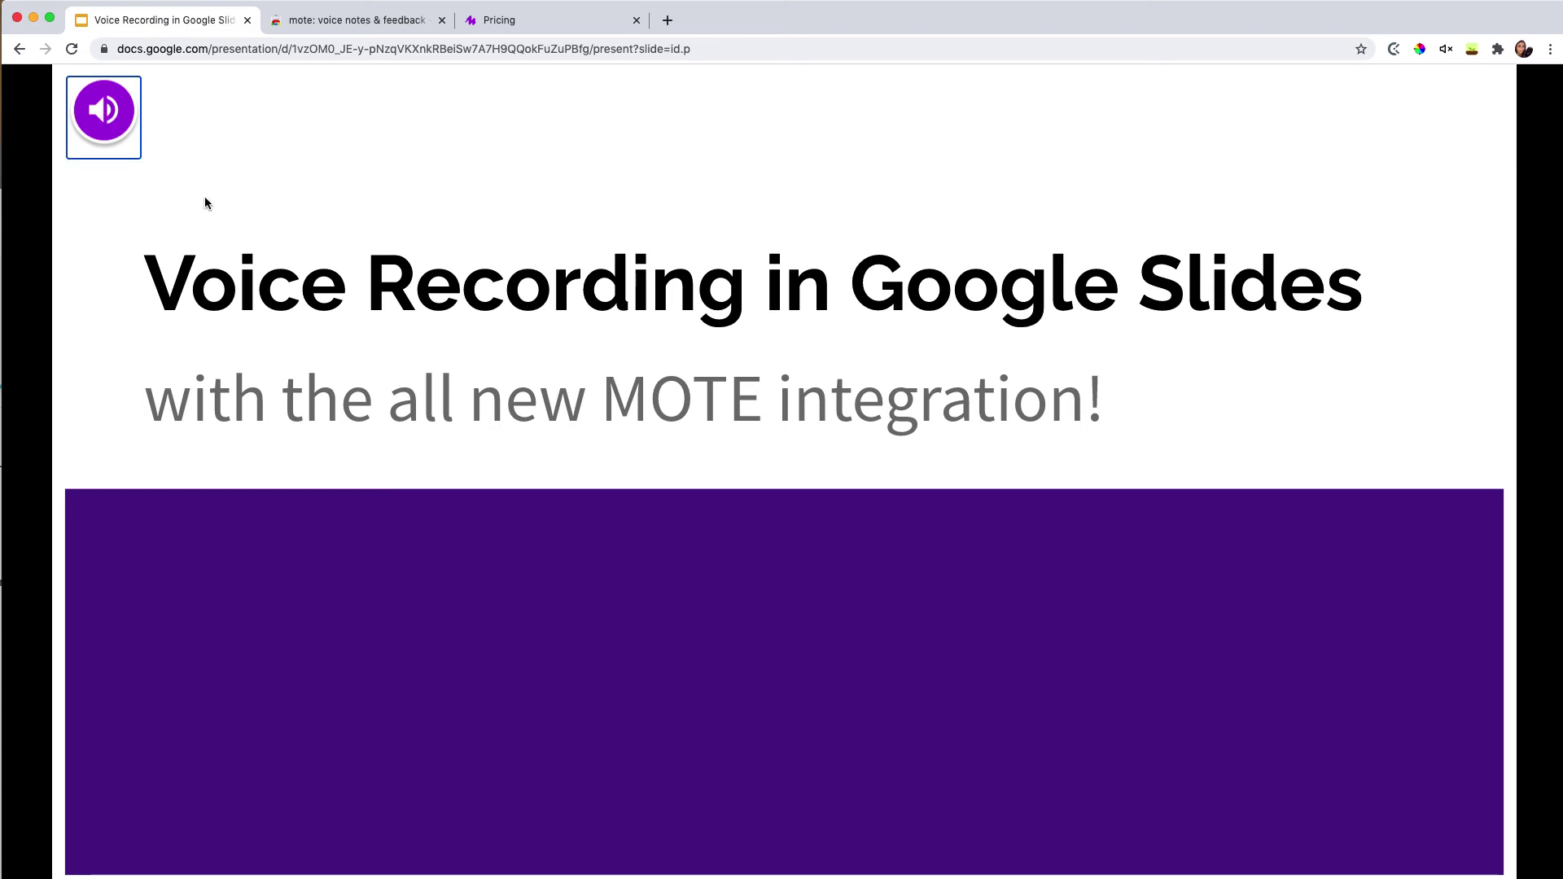
left_click(123, 605)
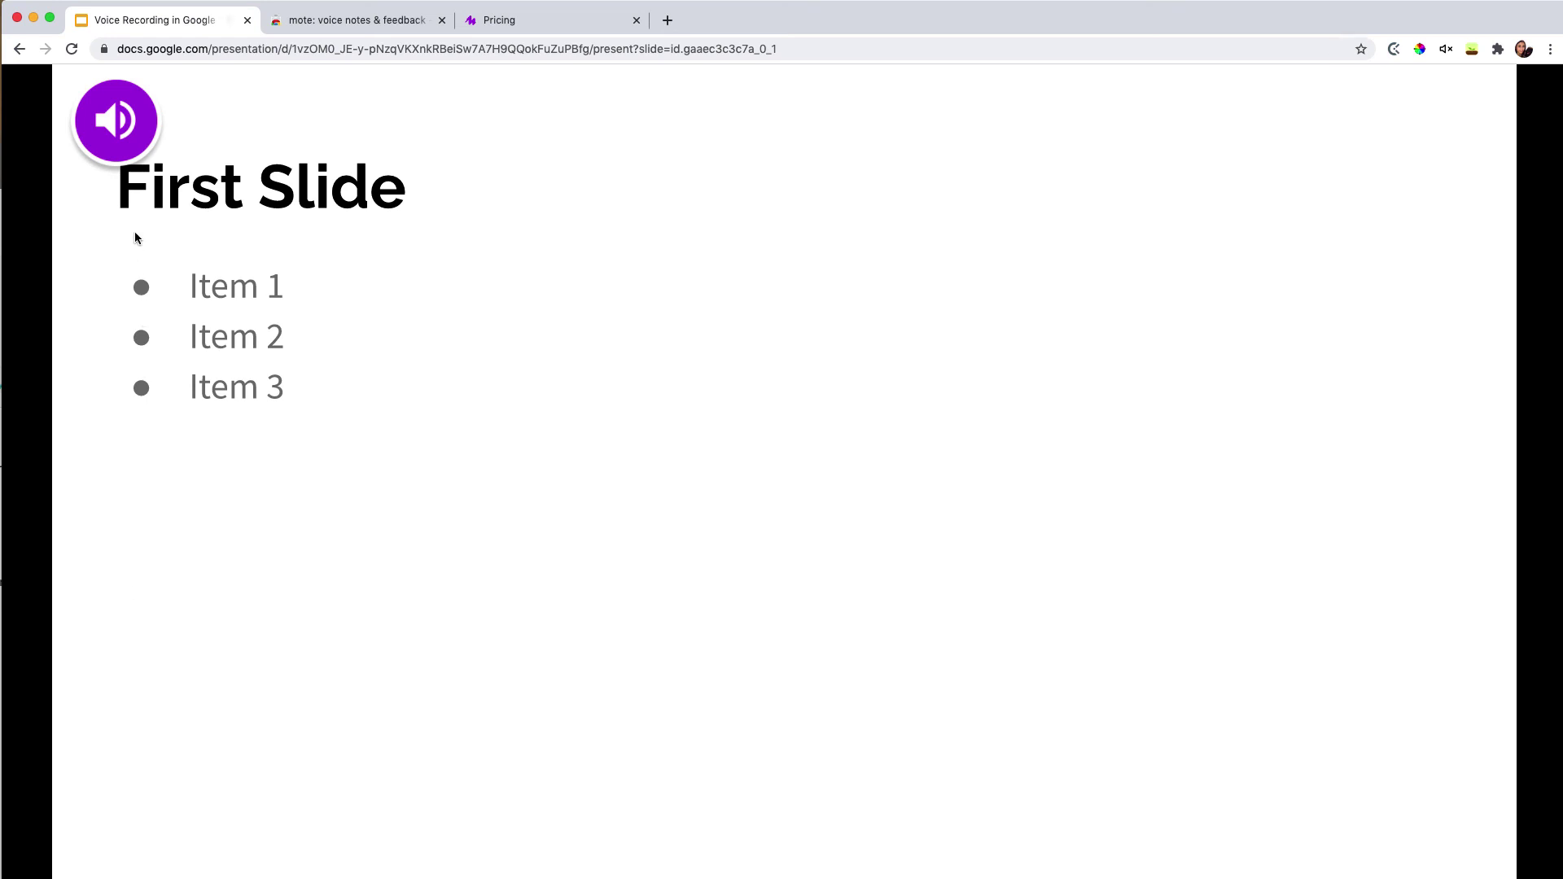
key("Escape")
left_click(341, 227)
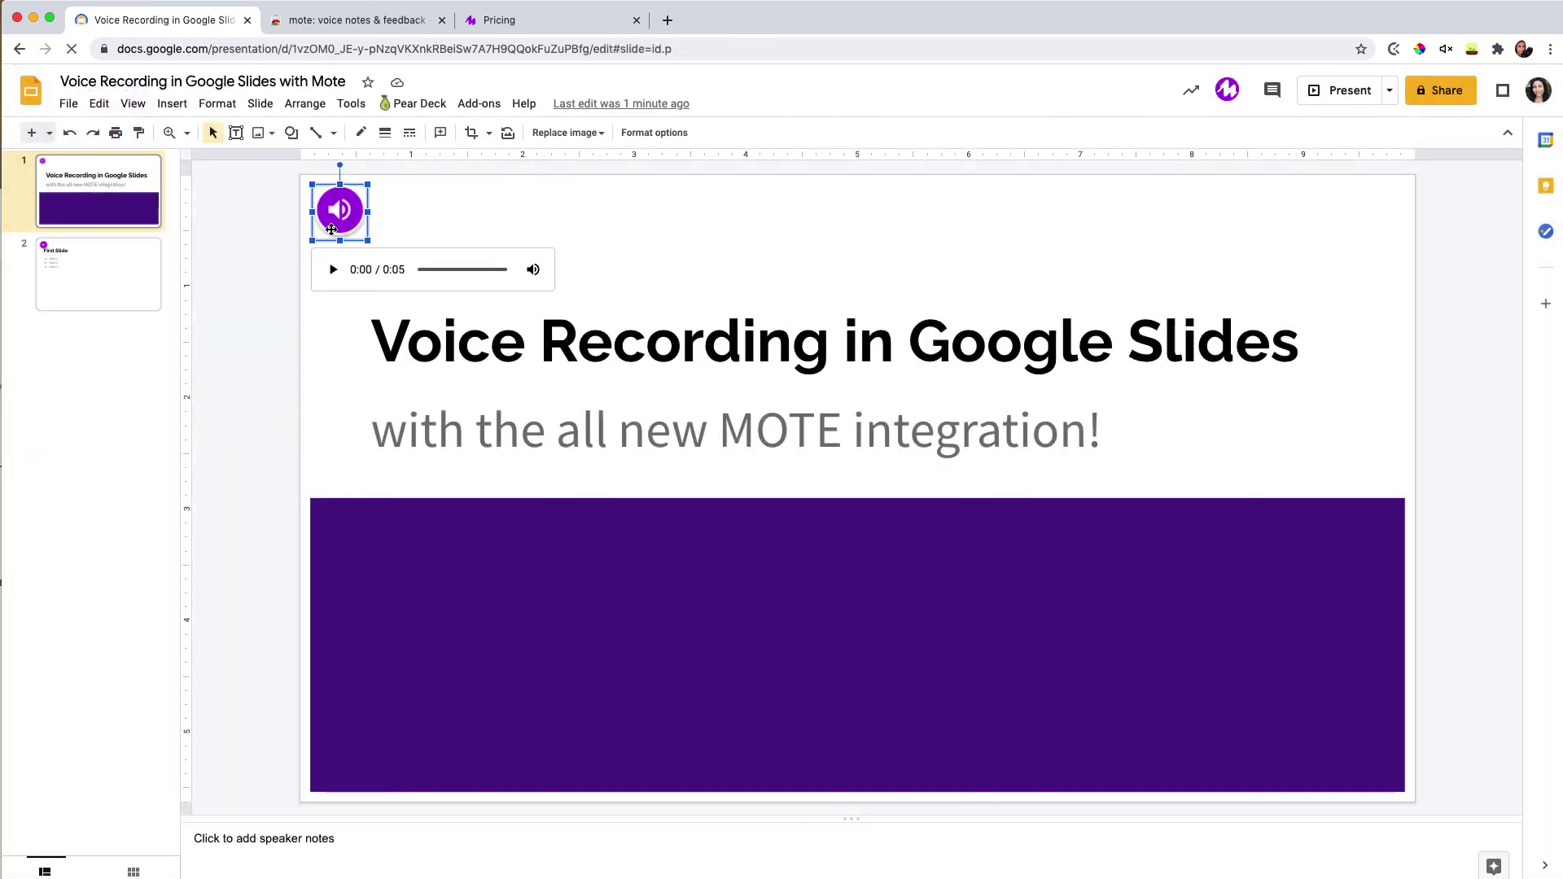
left_click(672, 135)
left_click(1301, 191)
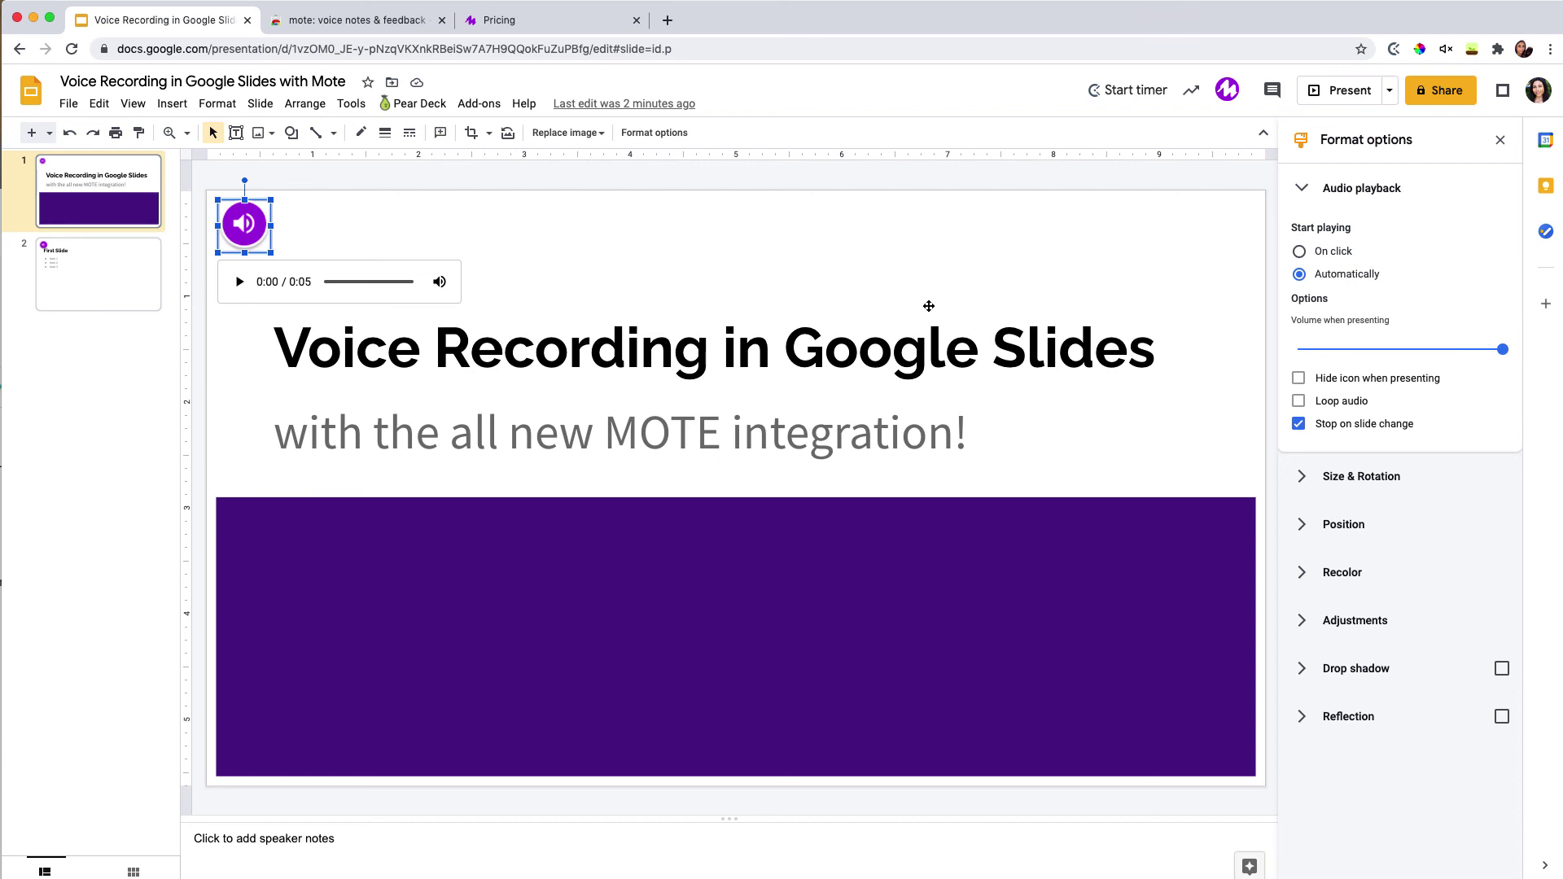
left_click(1165, 204)
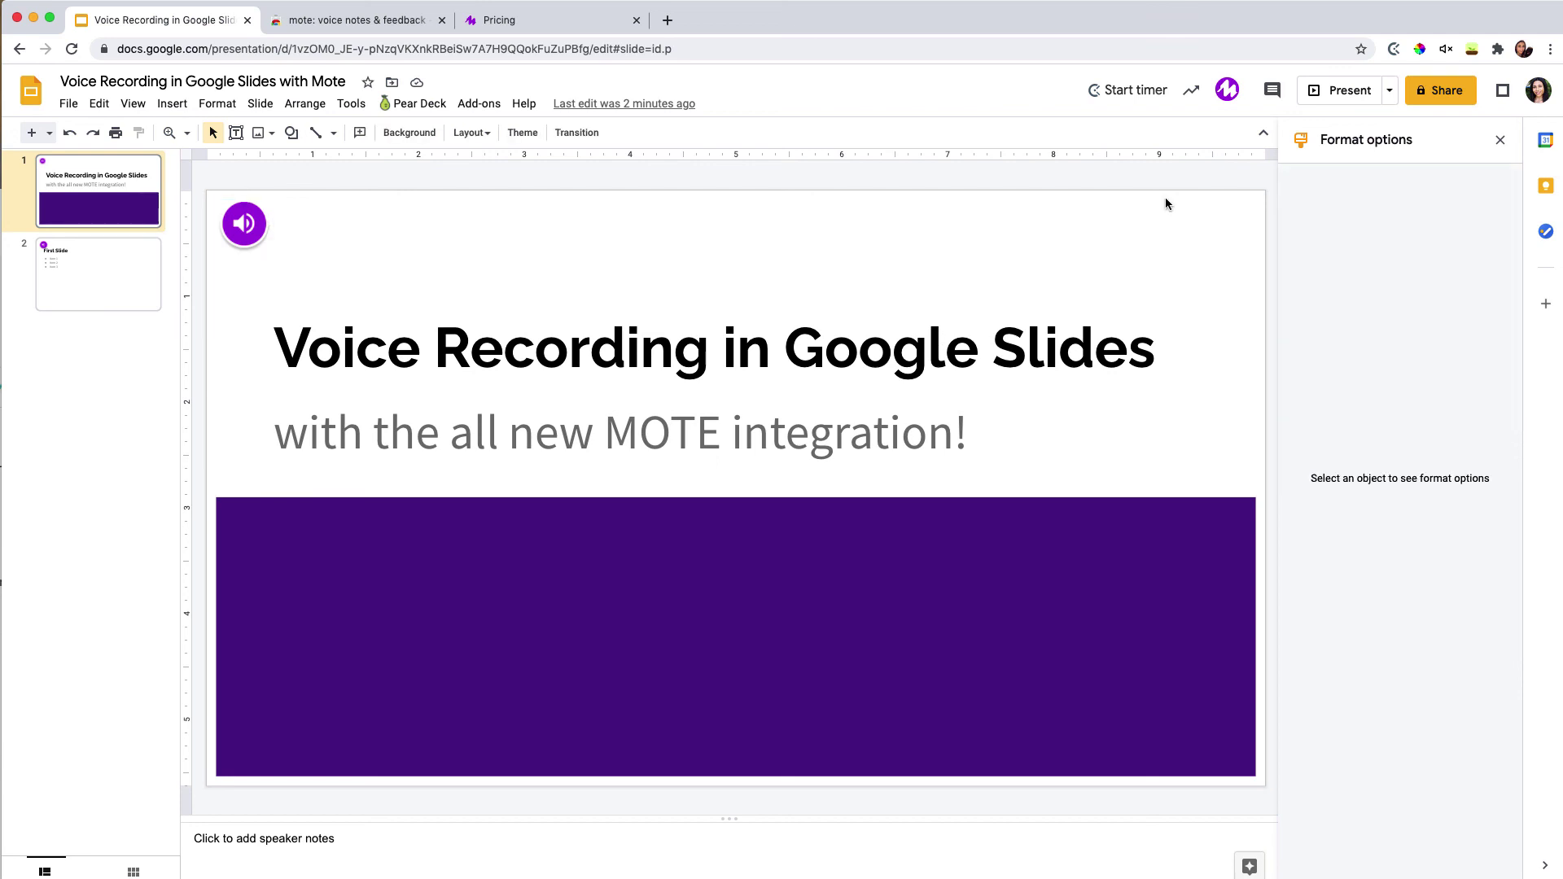